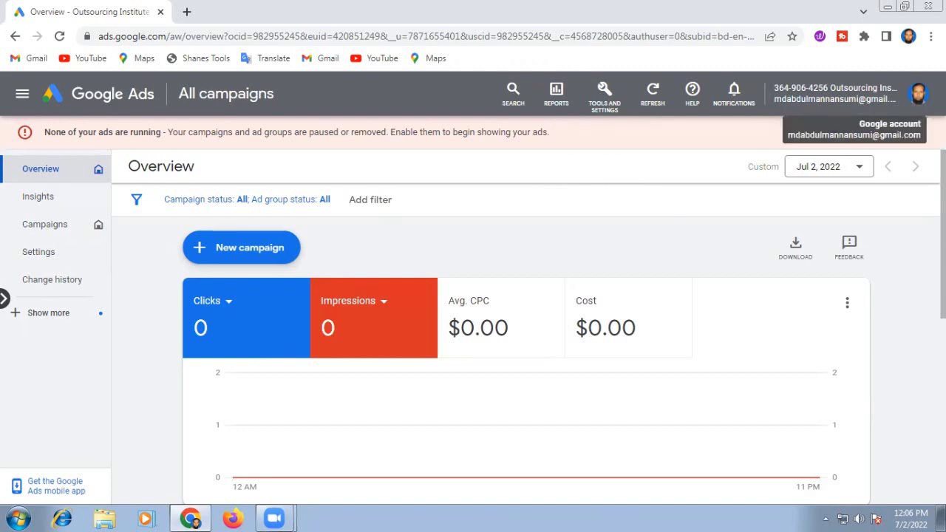
# Step: From the account avatar panel, choose to create a new Google Ads account
pyautogui.click(919, 94)
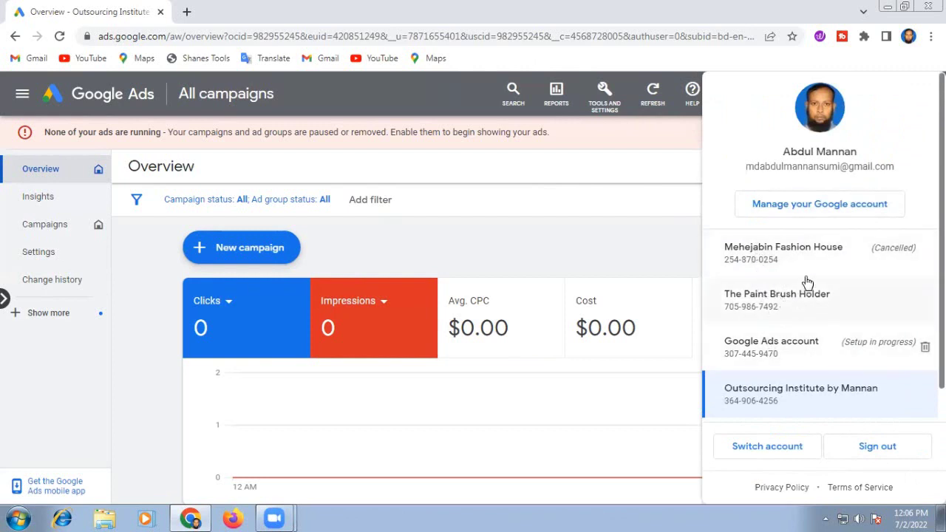
pyautogui.scroll(-1, 812, 257)
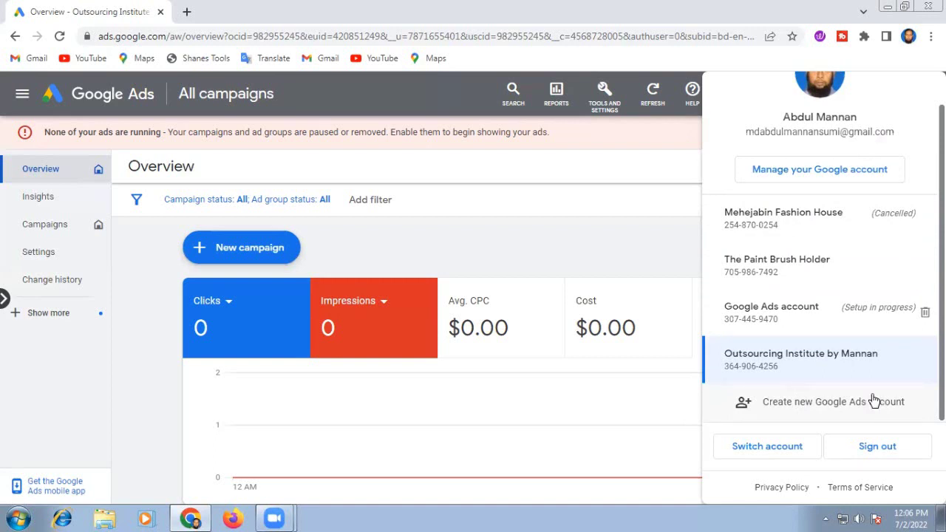
pyautogui.click(803, 403)
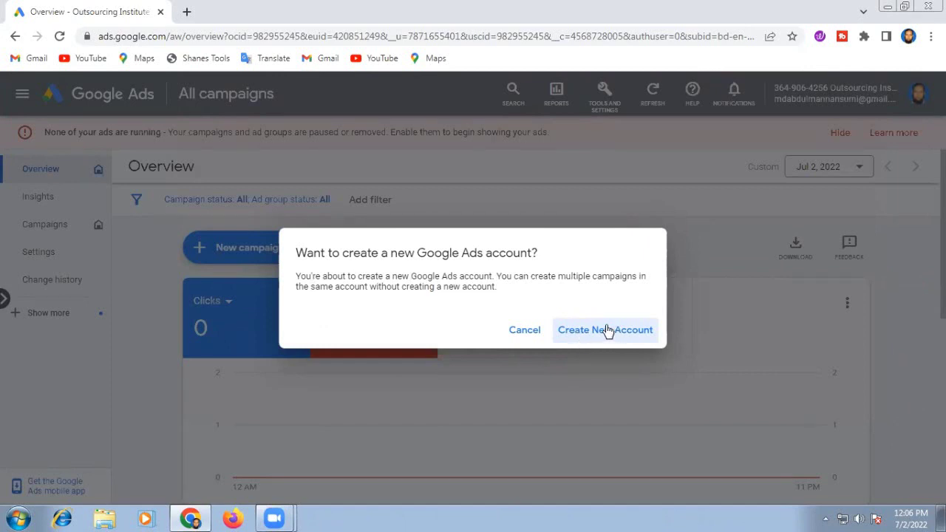
# Step: Confirm creating the new account and review the main advertising goal options
pyautogui.click(582, 332)
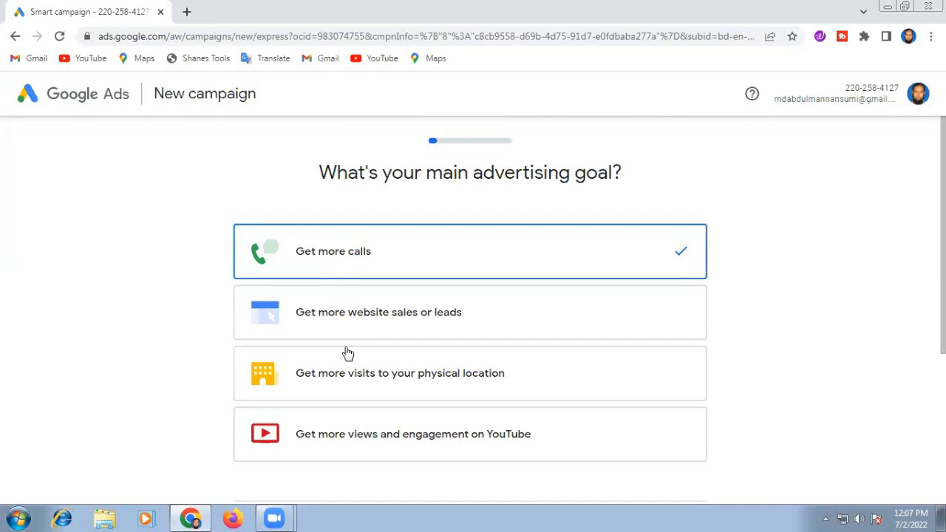
pyautogui.scroll(-1, 329, 395)
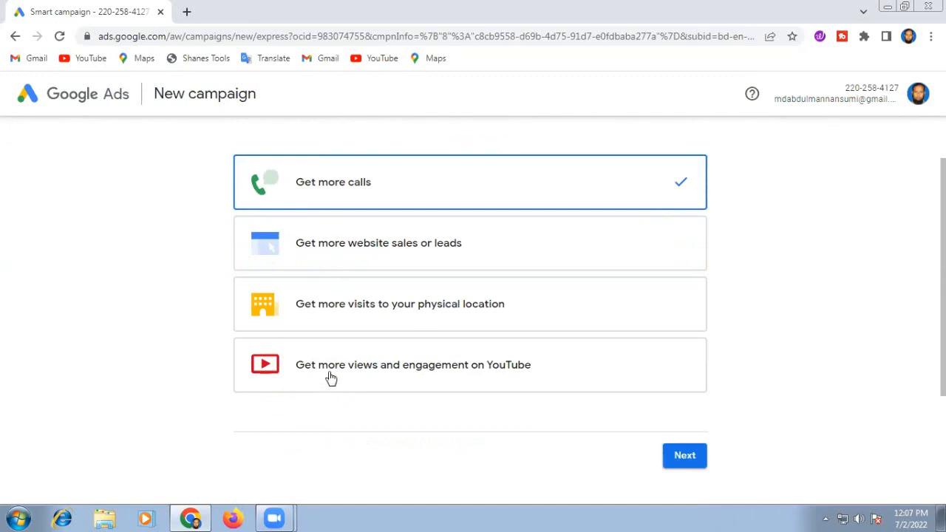
pyautogui.scroll(1, 749, 310)
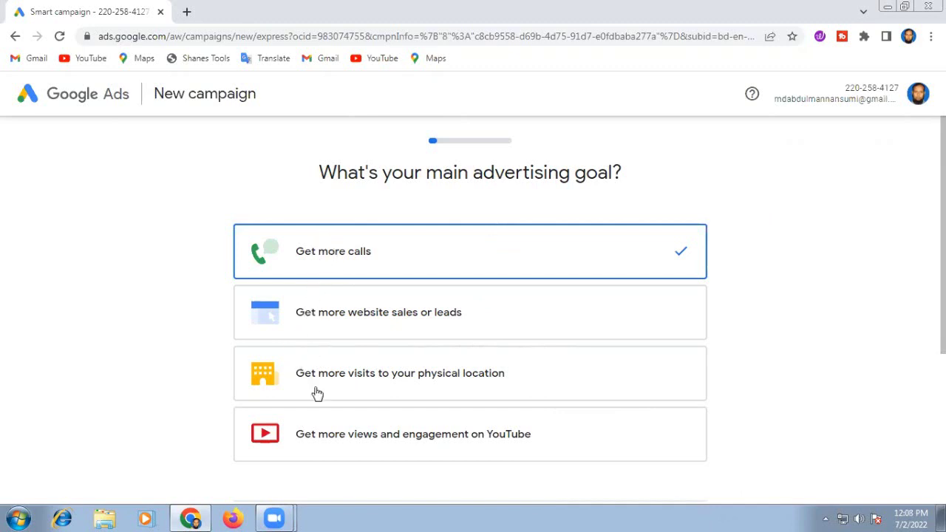
pyautogui.scroll(-2, 318, 403)
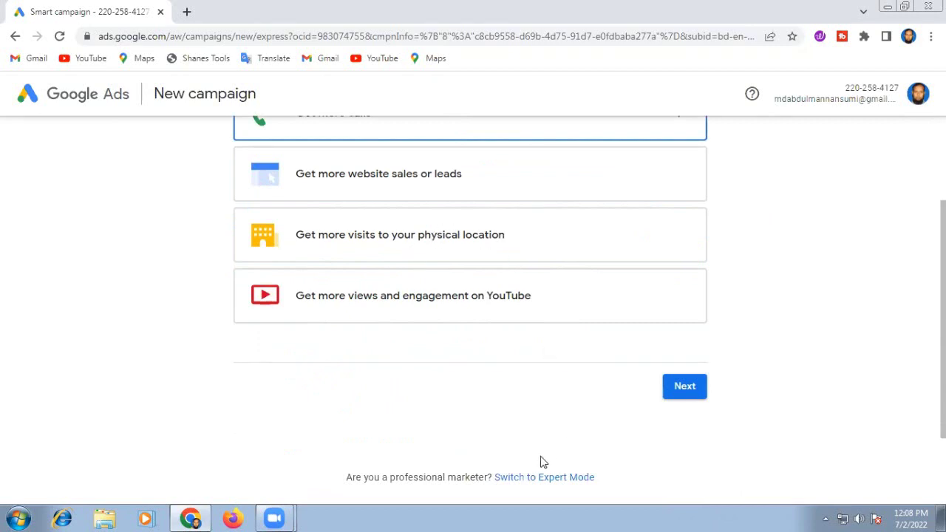
pyautogui.scroll(-1, 540, 462)
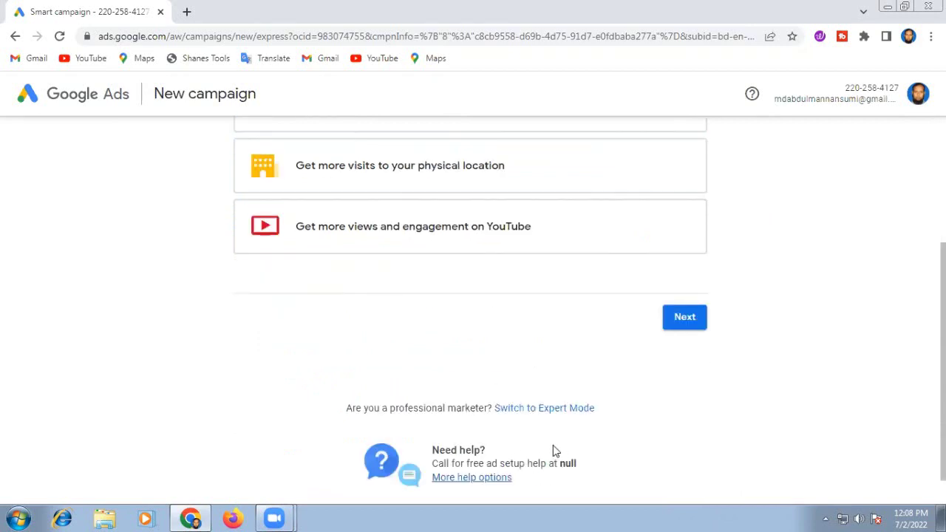
# Step: Switch the setup to Expert Mode and view the eight campaign objectives
pyautogui.click(521, 410)
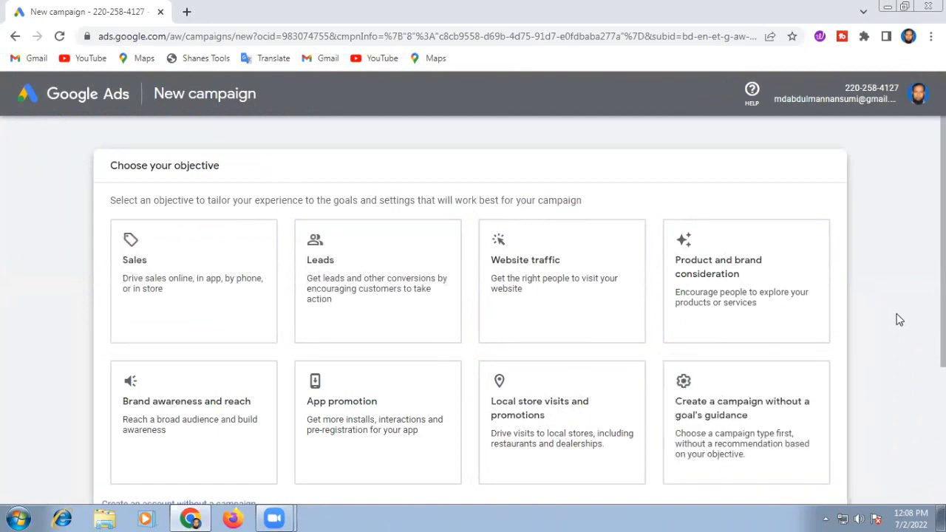
pyautogui.scroll(-1, 899, 320)
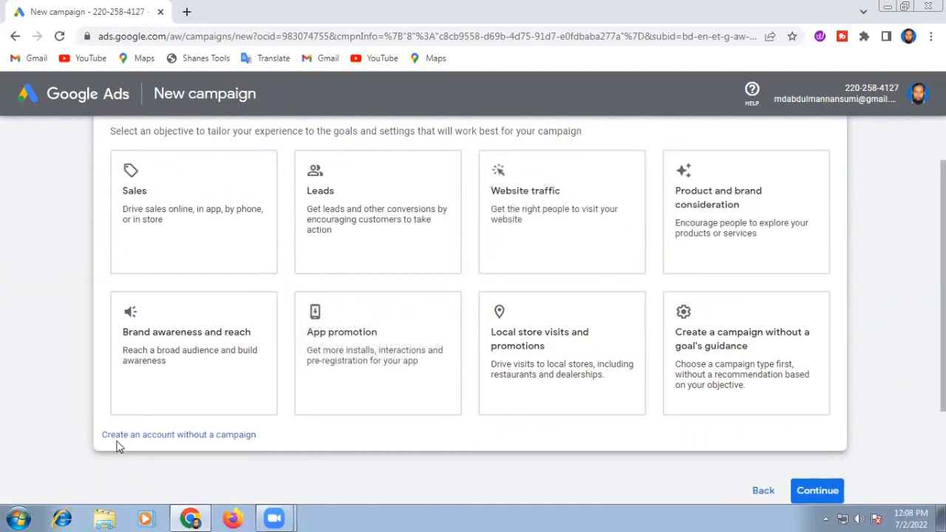
# Step: Create the account without a campaign, showing Bangladesh, Bangladesh Time and US Dollar
pyautogui.click(179, 436)
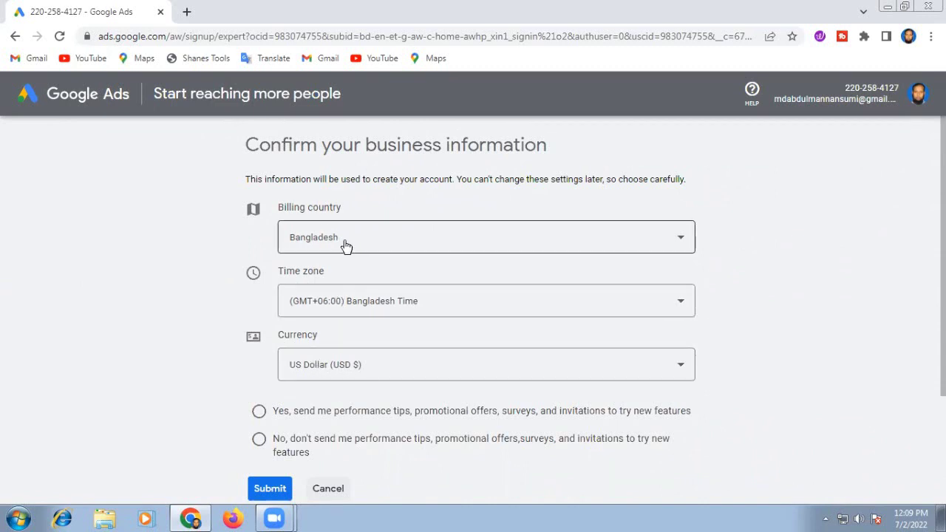
pyautogui.scroll(-1, 338, 426)
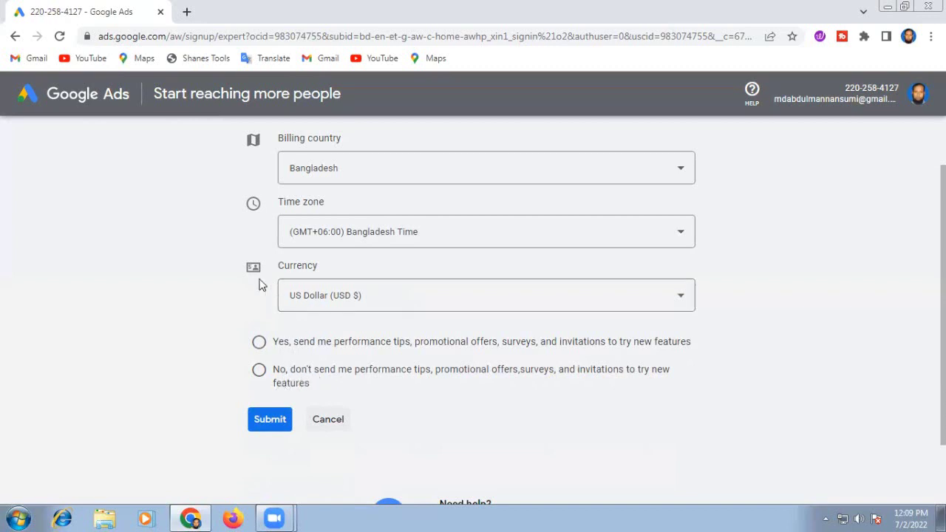
# Step: Choose 'Yes, send me performance tips' and submit the business information
pyautogui.click(258, 341)
pyautogui.click(262, 420)
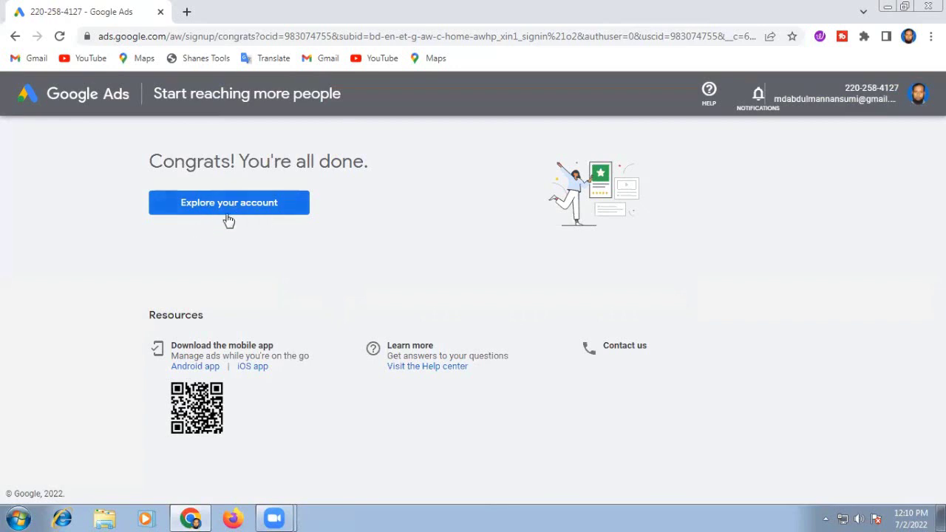
# Step: Go from the Congrats page to the new account's empty Overview
pyautogui.click(209, 208)
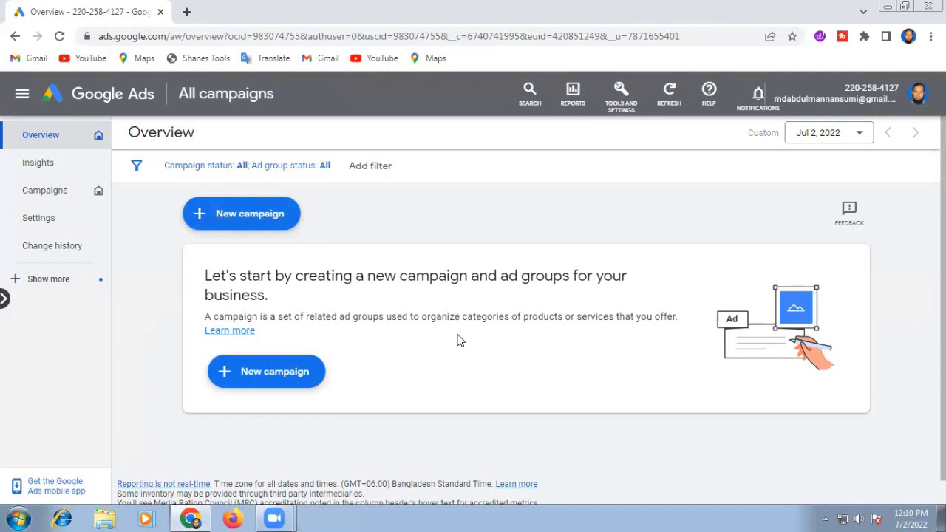
# Step: Confirm the new setup-in-progress account appears in the account list, then close the list
pyautogui.click(920, 94)
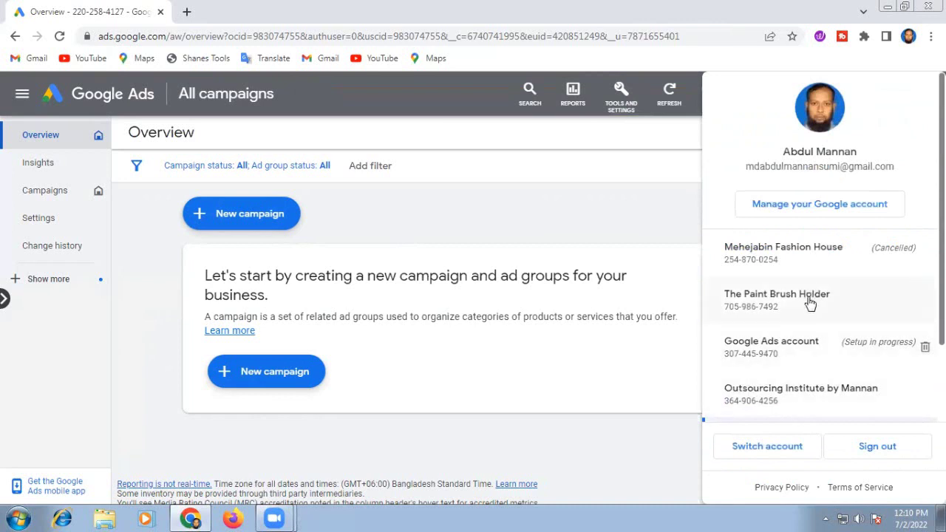
pyautogui.scroll(-2, 811, 304)
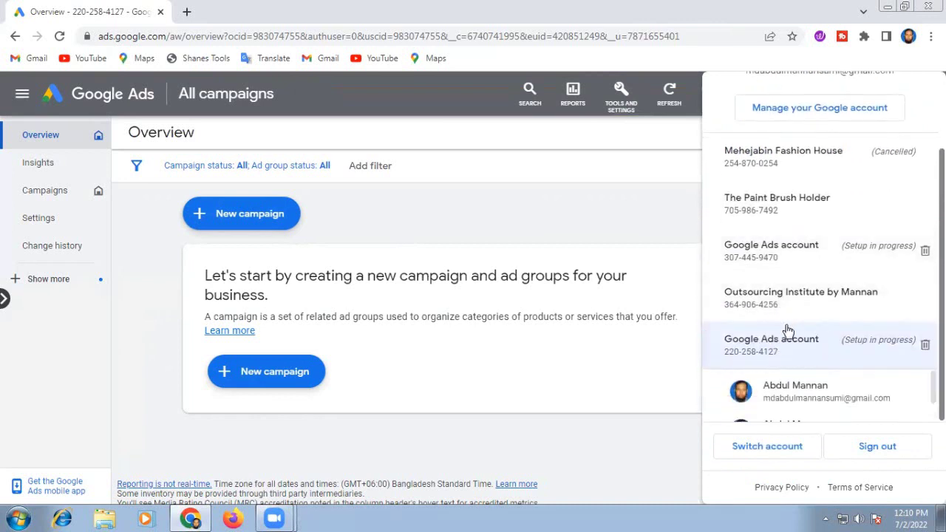
pyautogui.scroll(2, 786, 318)
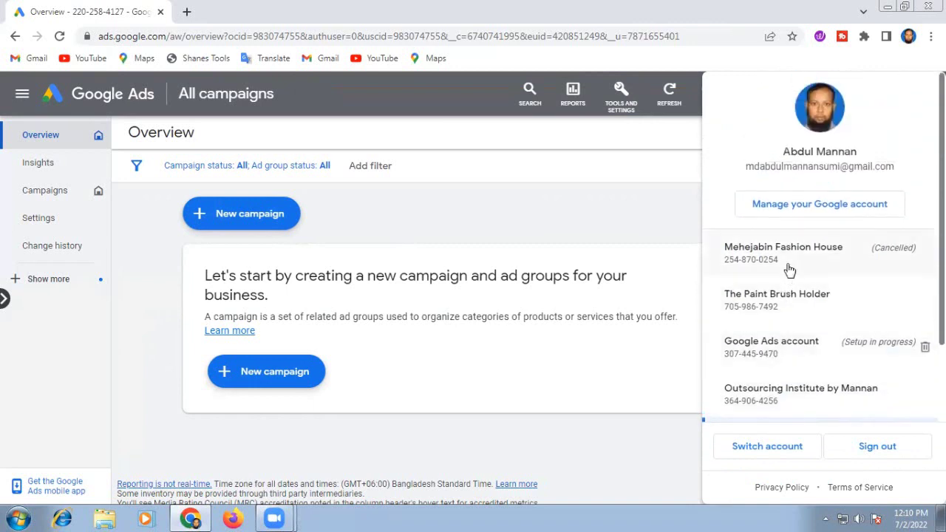
pyautogui.scroll(-2, 802, 336)
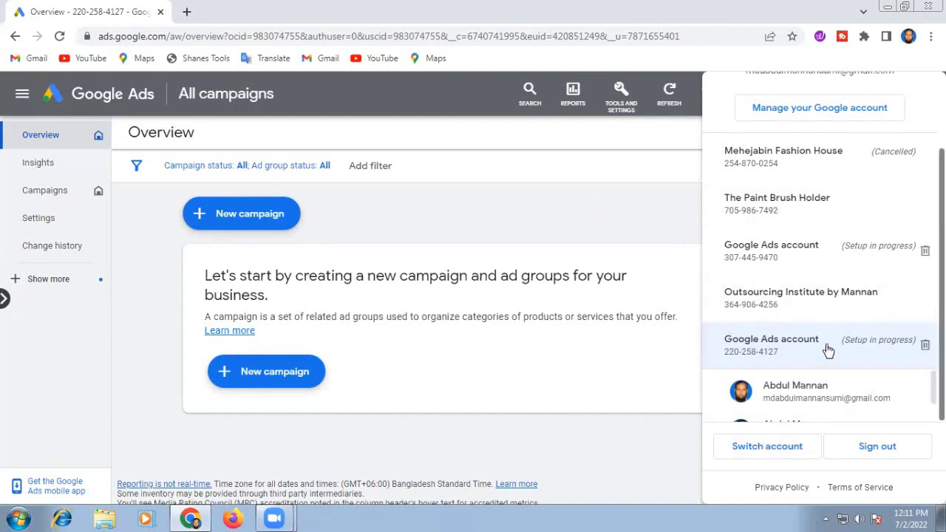
pyautogui.scroll(3, 820, 352)
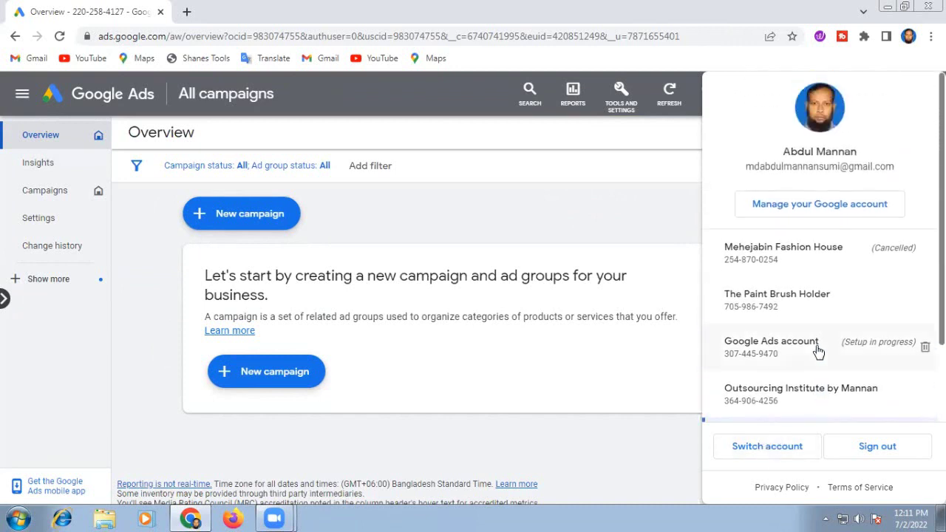
pyautogui.scroll(-3, 818, 352)
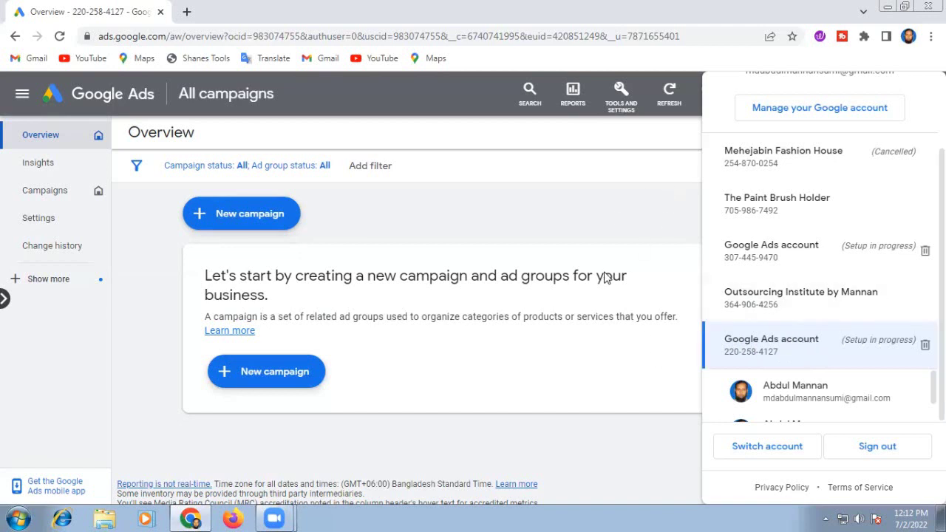
pyautogui.click(649, 210)
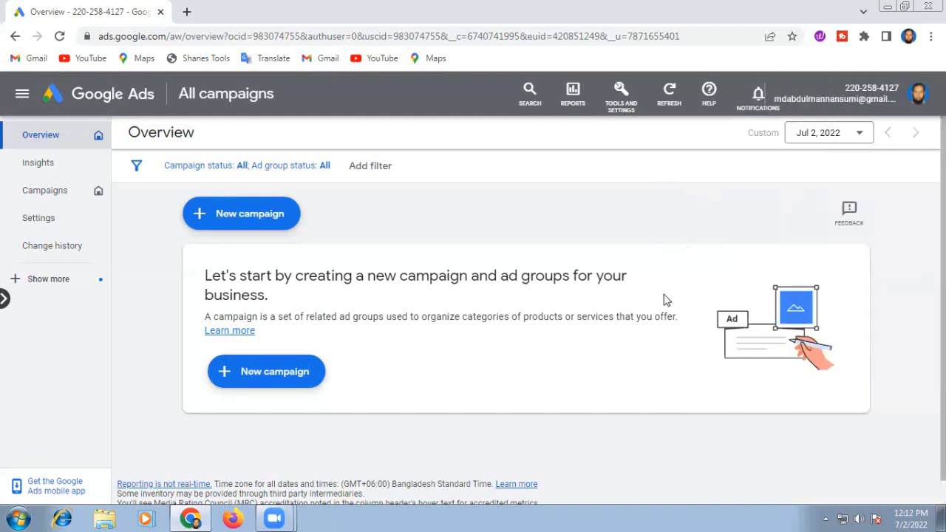
# Step: Open Setup > Preferences from Tools and Settings
pyautogui.click(623, 91)
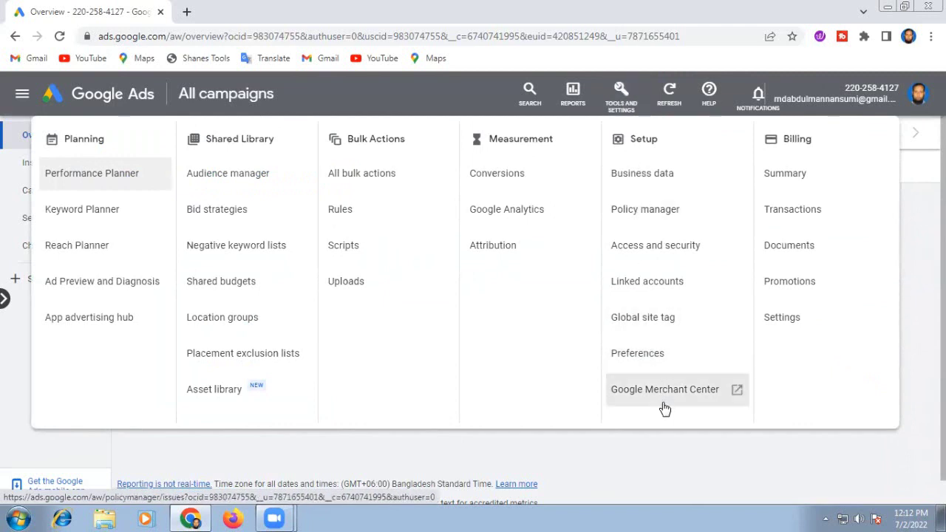
pyautogui.click(643, 354)
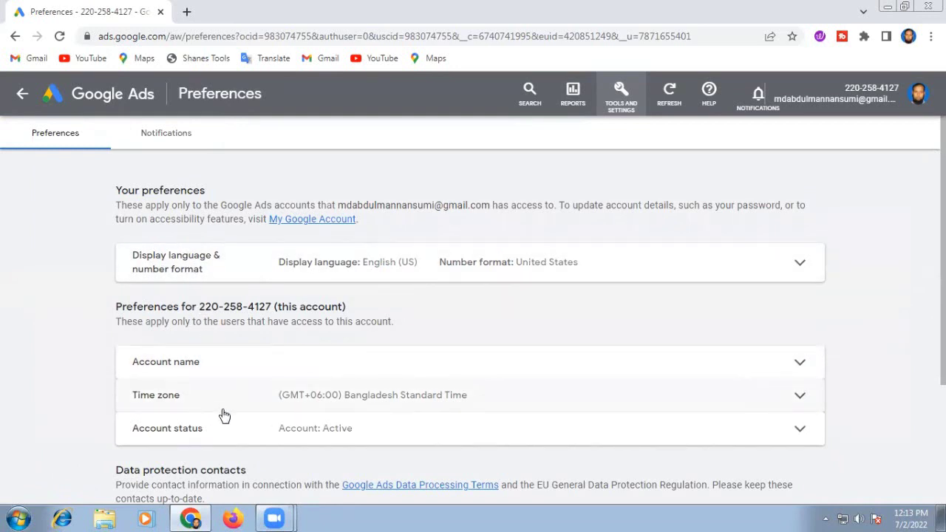
# Step: Expand the Account name row on the Preferences page for editing
pyautogui.scroll(-1, 225, 416)
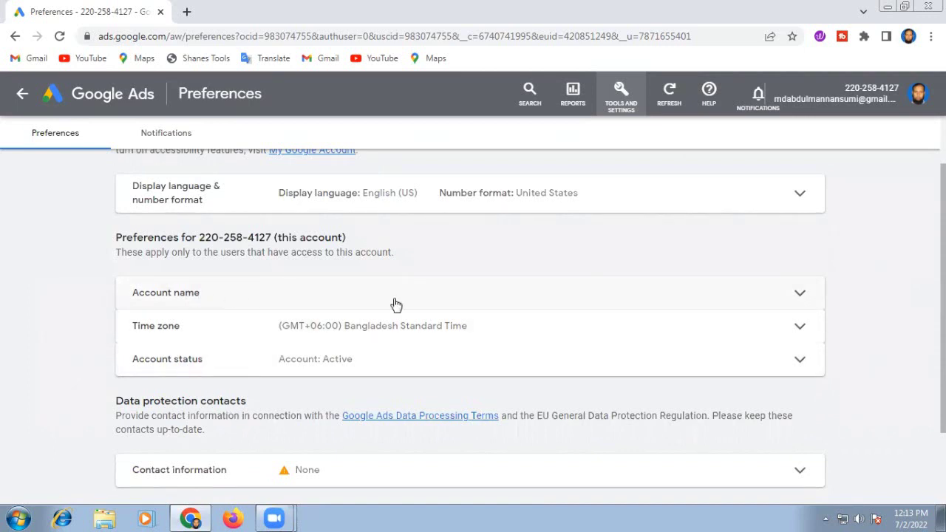
pyautogui.click(800, 295)
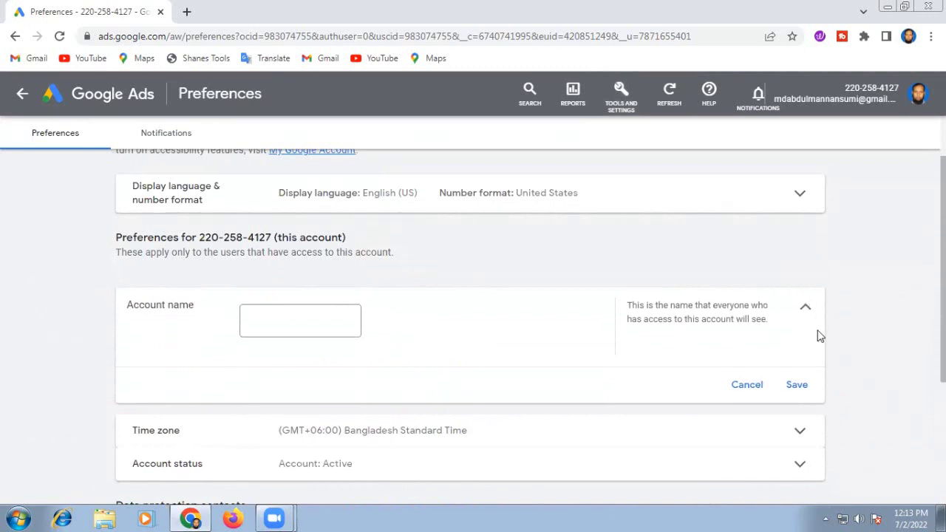
# Step: Enter 'Sahanaj Fashion' as the account name and save it
pyautogui.click(252, 317)
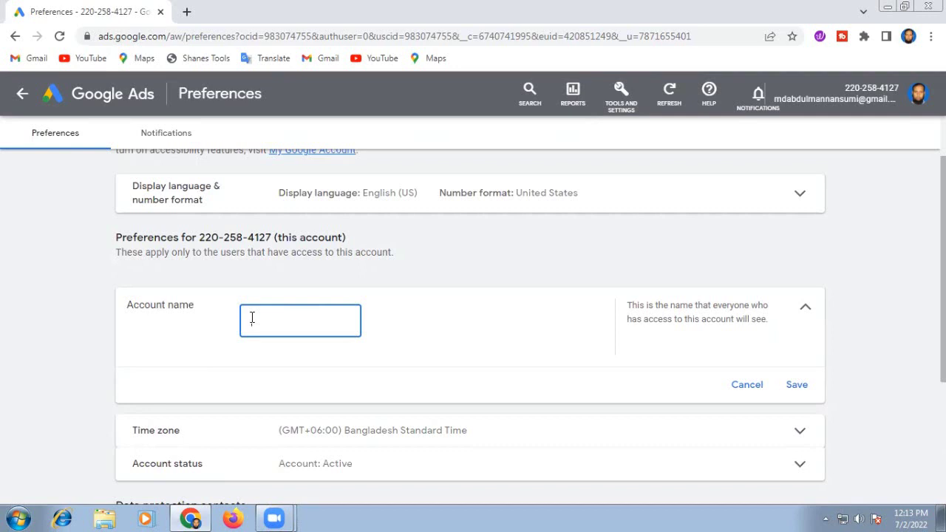
pyautogui.write('M')
pyautogui.press('BackSpace')
pyautogui.write('Sahanaj Fashion')
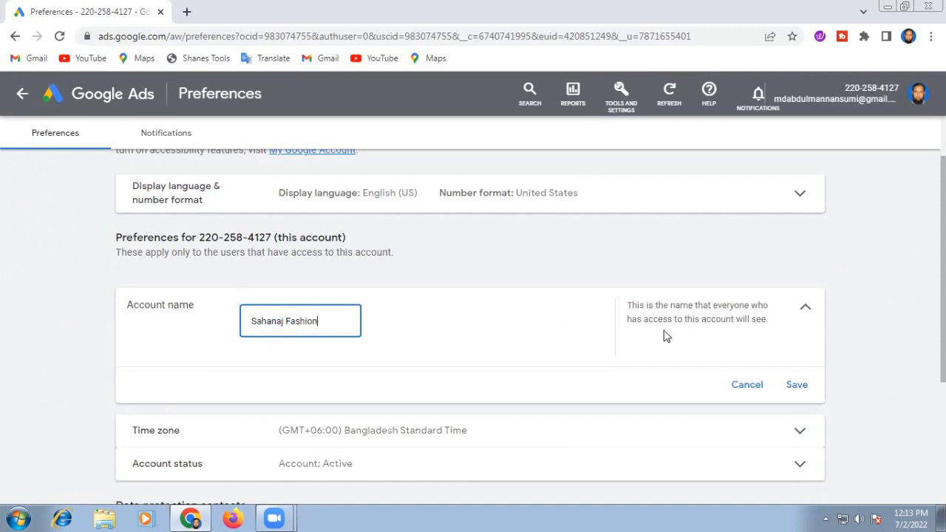
pyautogui.click(795, 386)
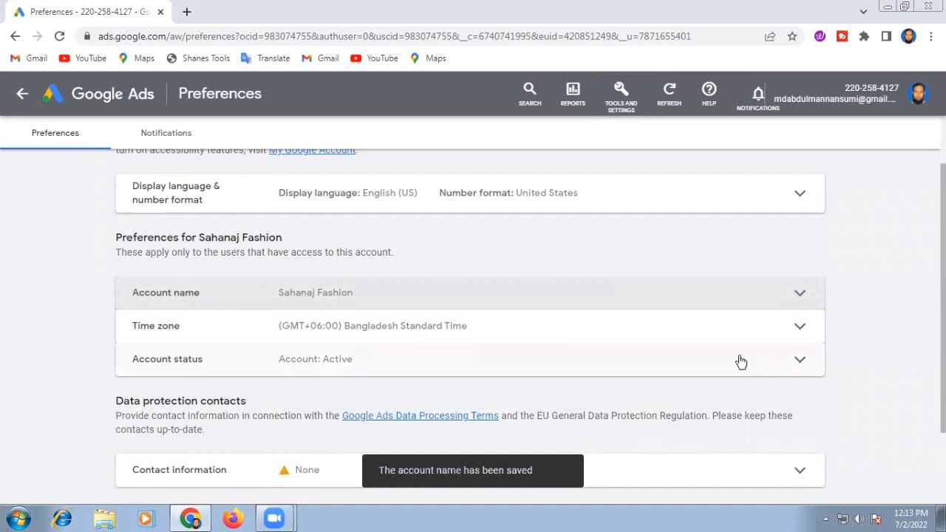
pyautogui.click(799, 326)
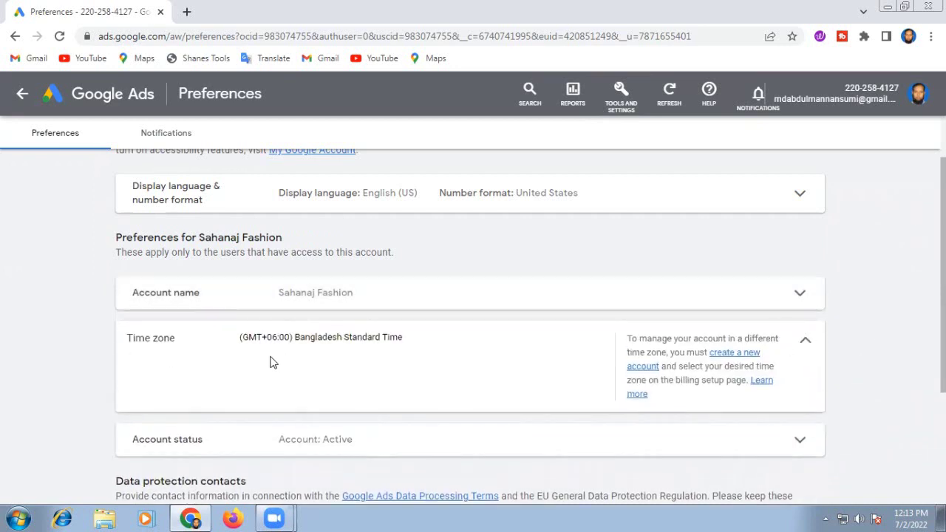
pyautogui.click(805, 343)
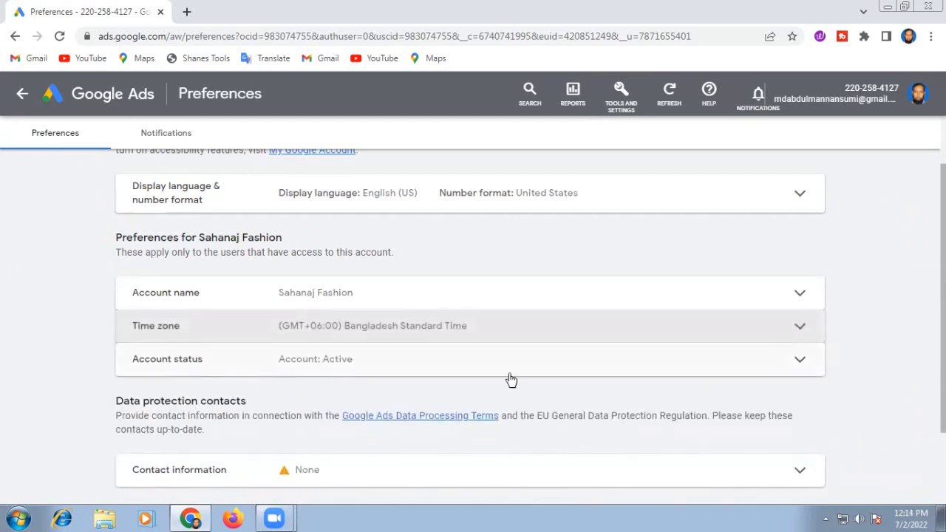
pyautogui.click(800, 360)
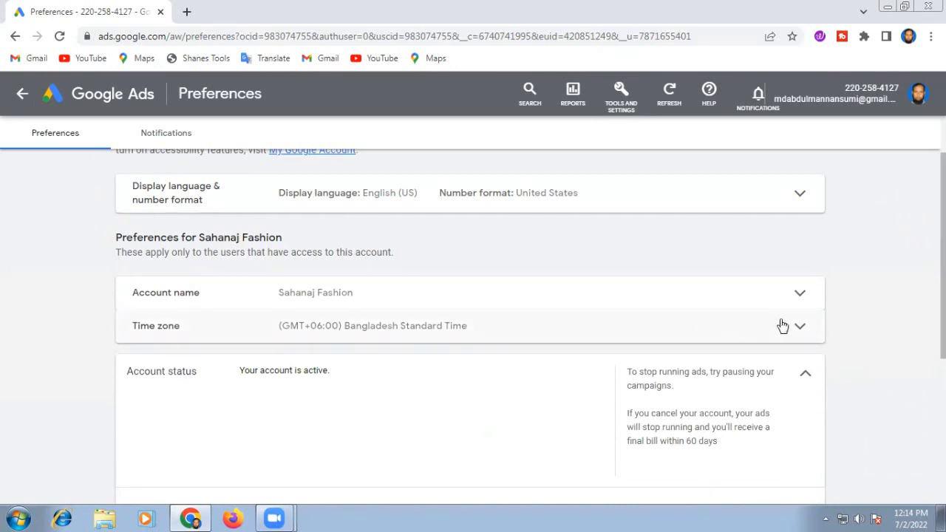
pyautogui.click(805, 374)
pyautogui.scroll(-1, 866, 346)
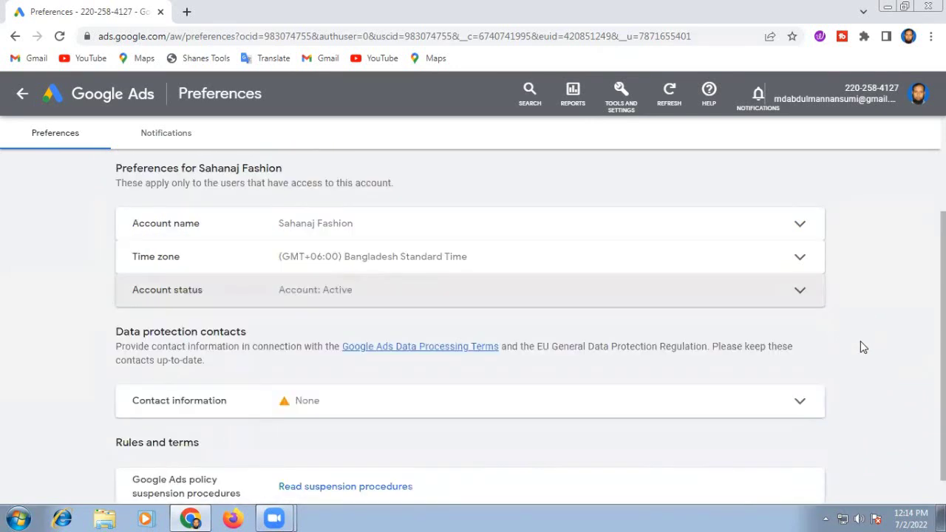
pyautogui.scroll(-1, 874, 326)
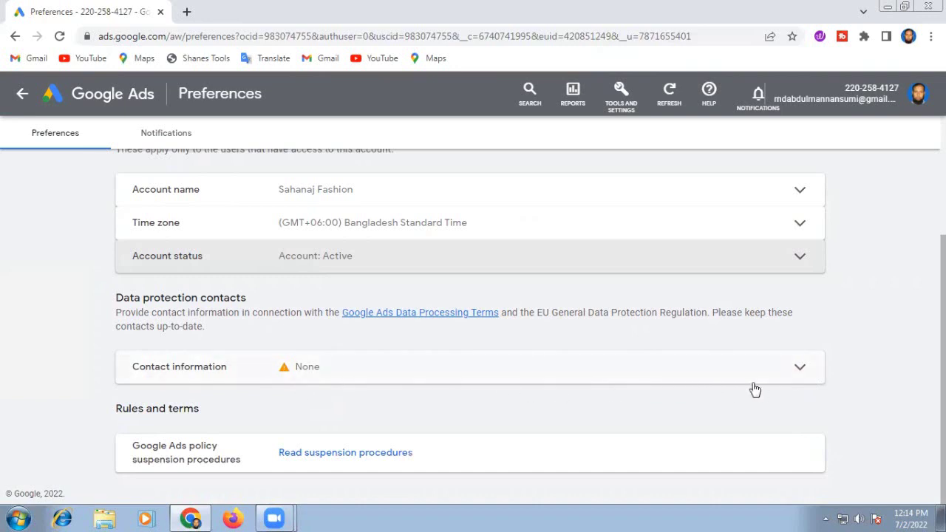
# Step: Expand the Contact information form and enter the primary contact's name in the required Name field
pyautogui.click(801, 369)
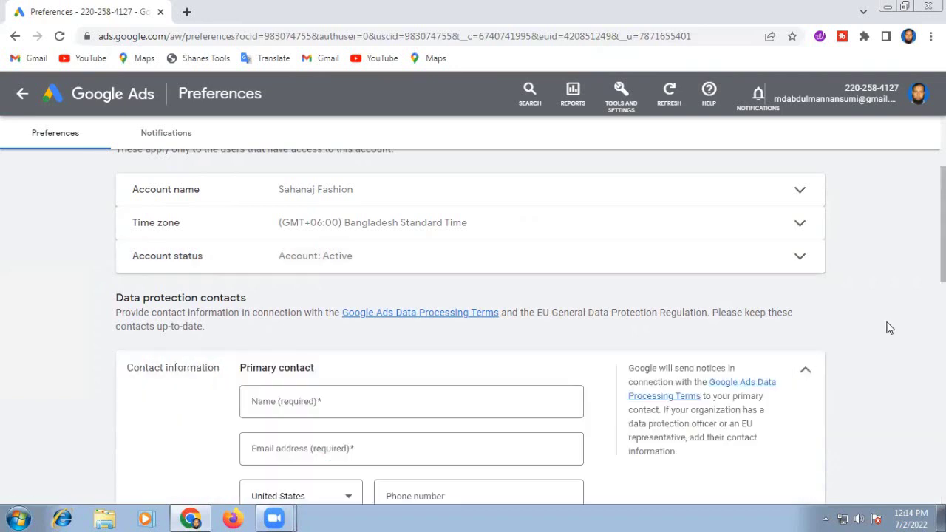
pyautogui.scroll(-1, 890, 328)
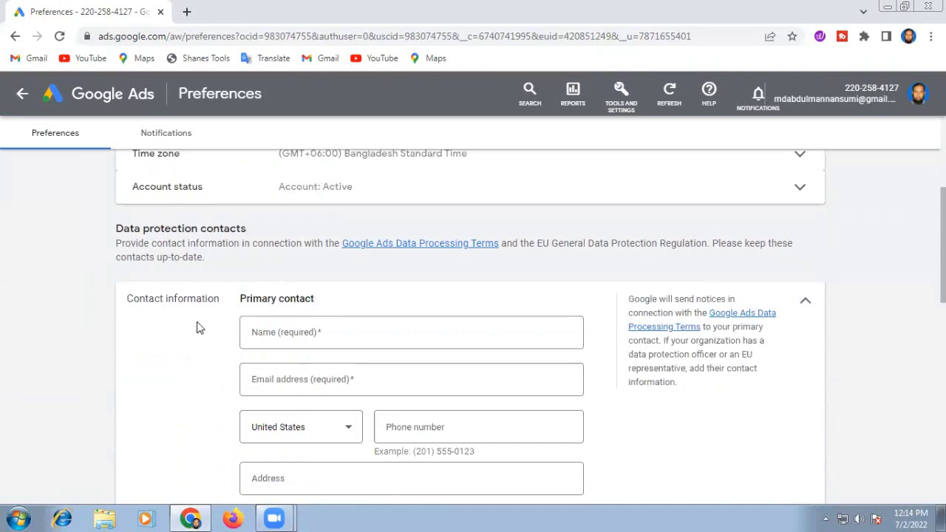
pyautogui.click(271, 333)
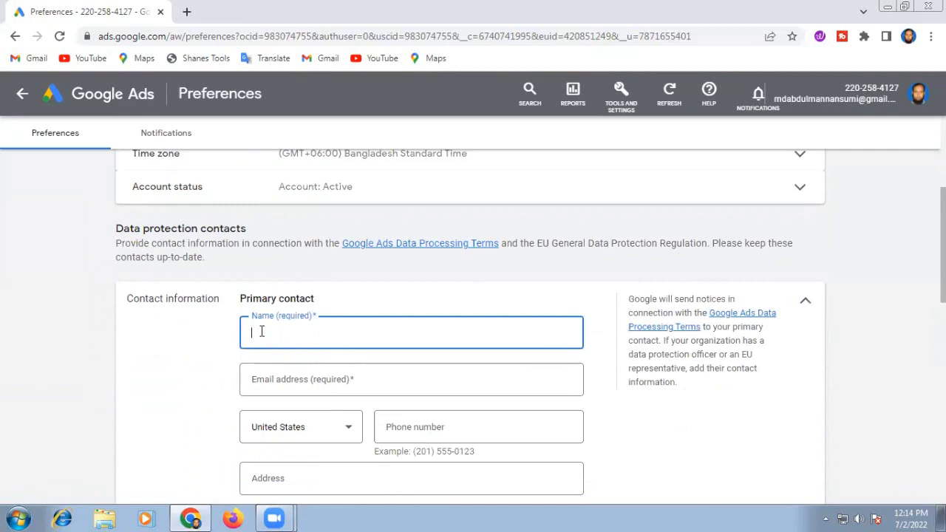
pyautogui.click(165, 345)
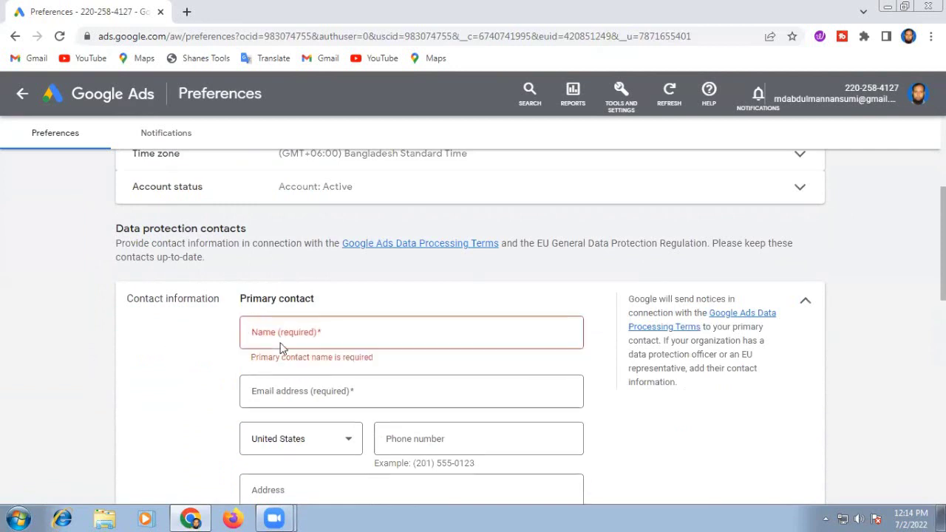
pyautogui.click(277, 332)
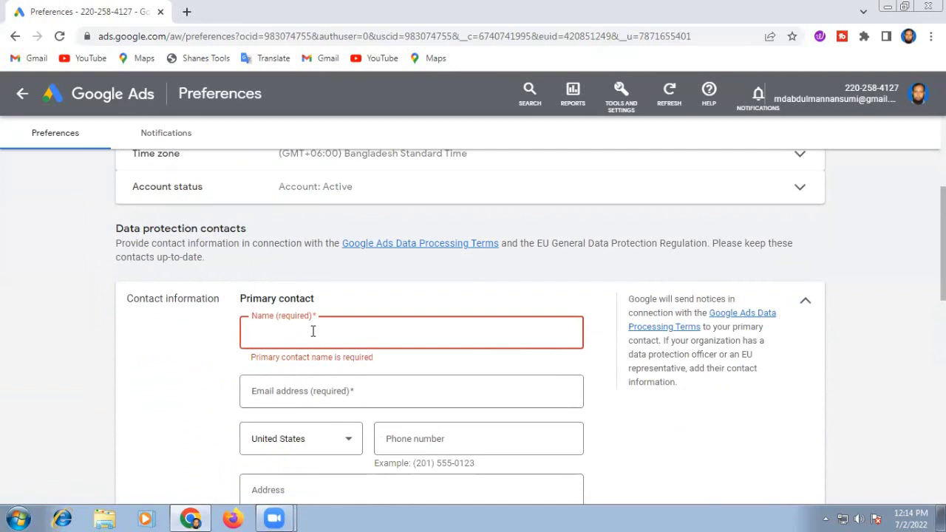
pyautogui.write('Alauddin')
pyautogui.click(175, 378)
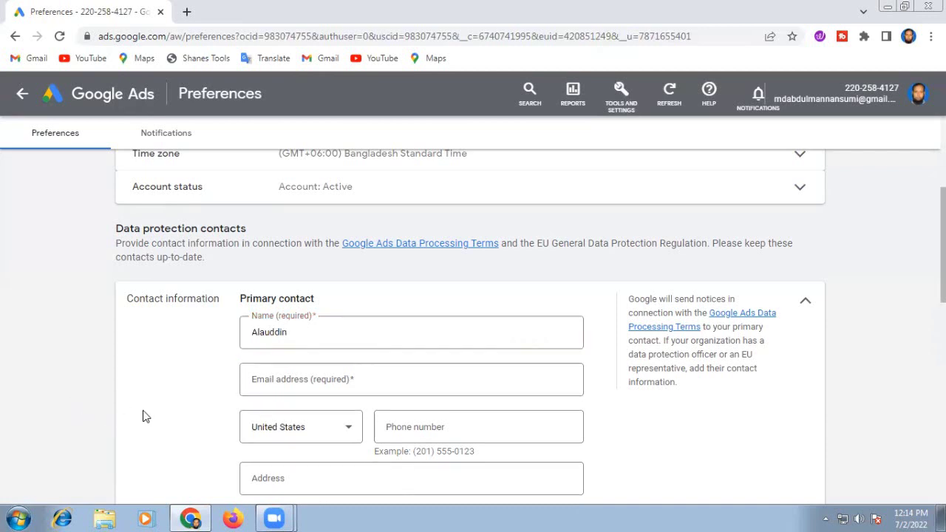
# Step: Enter the primary contact's e-mail address in the required Email address field
pyautogui.click(259, 381)
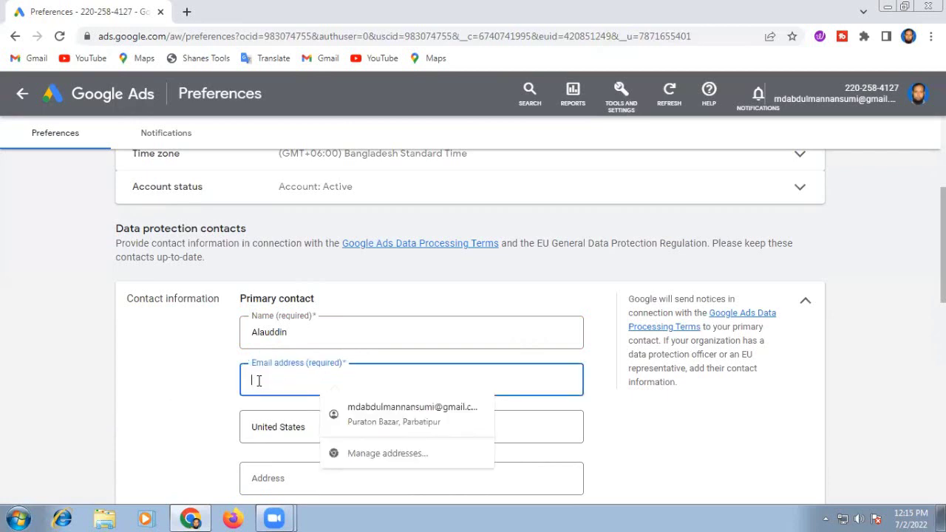
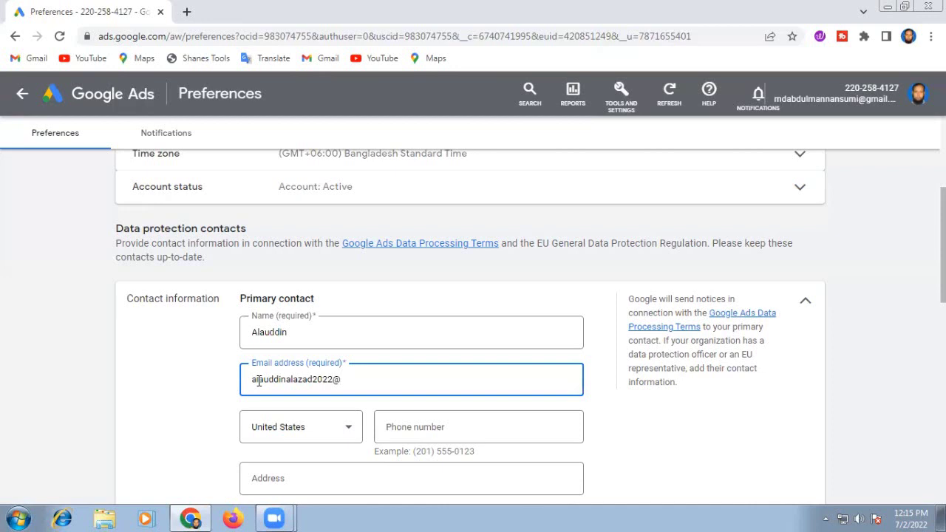
pyautogui.click(164, 391)
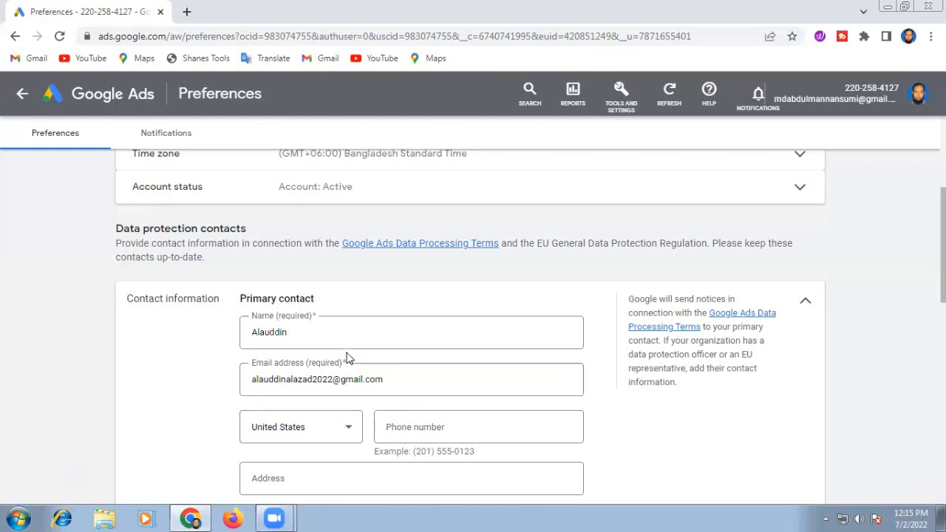
# Step: Choose Bangladesh as the phone country and type the primary contact's phone number
pyautogui.click(347, 432)
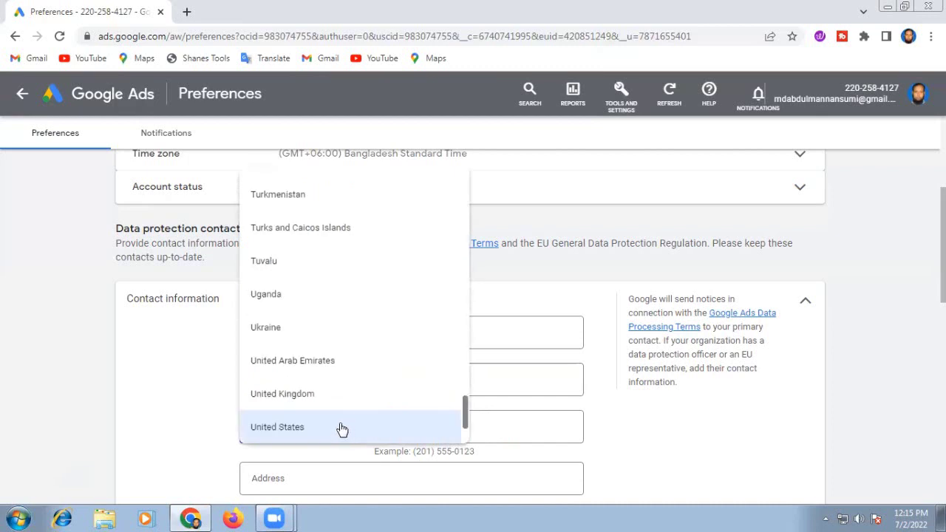
pyautogui.scroll(18, 358, 291)
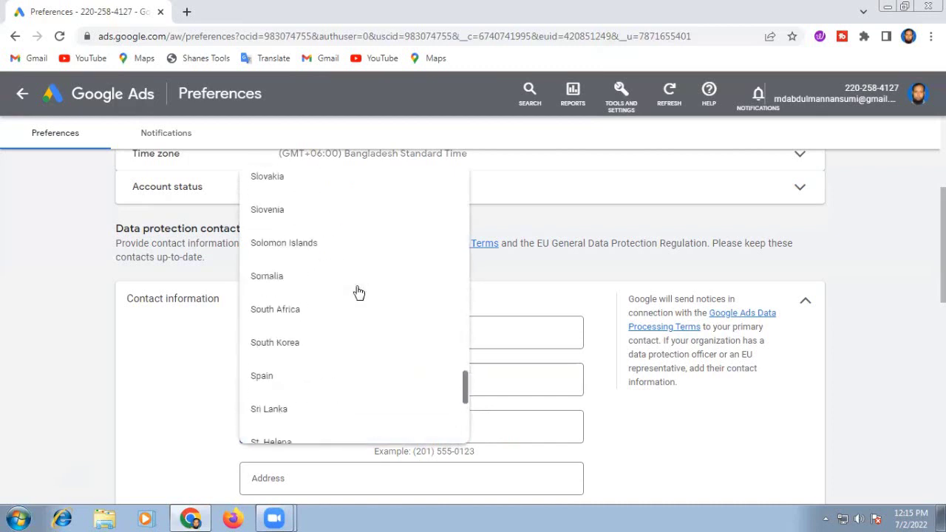
pyautogui.scroll(20, 359, 292)
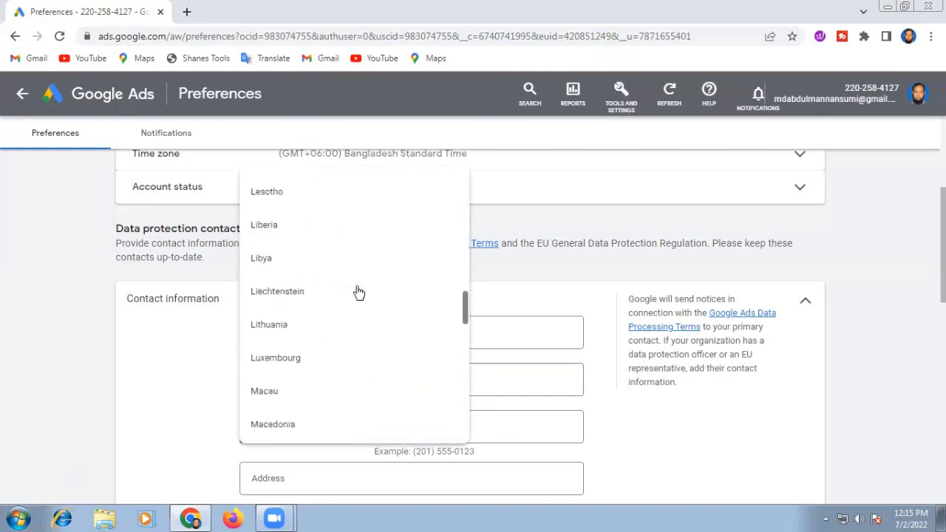
pyautogui.scroll(20, 358, 292)
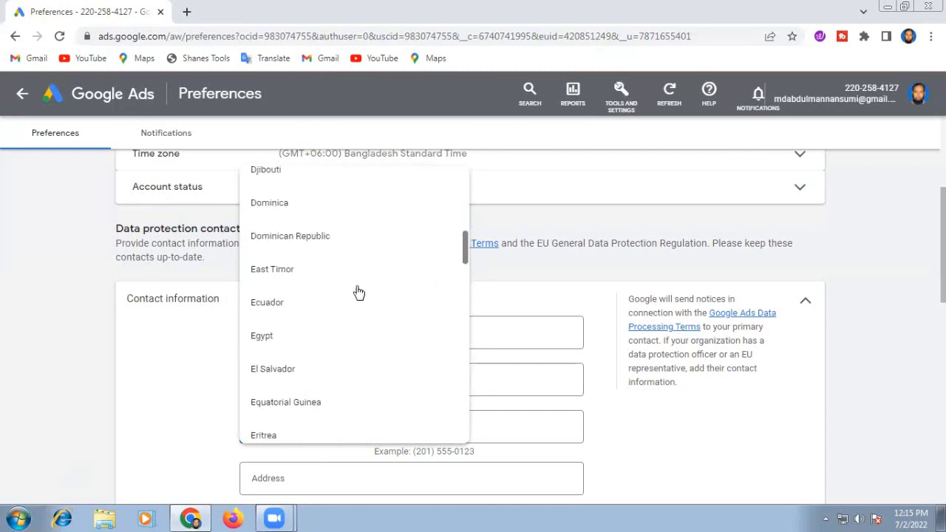
pyautogui.scroll(10, 359, 292)
pyautogui.scroll(4, 359, 291)
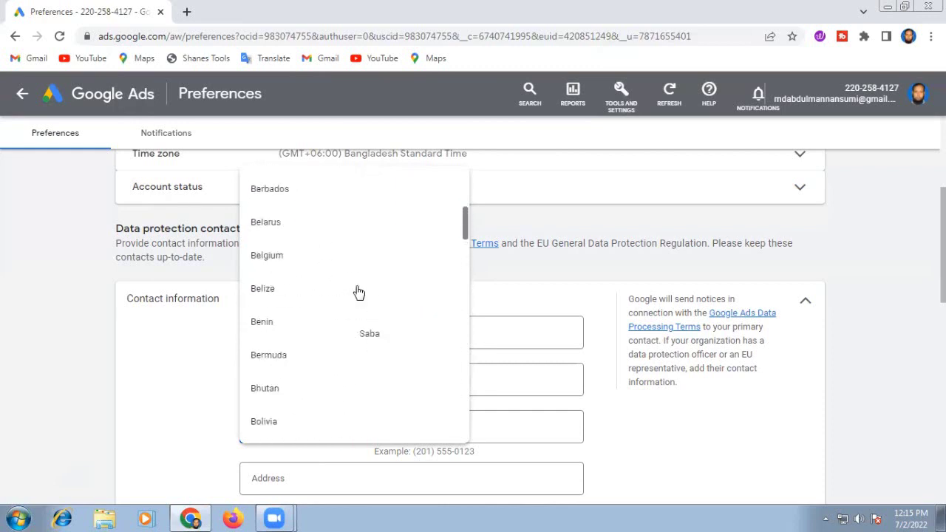
pyautogui.scroll(2, 358, 292)
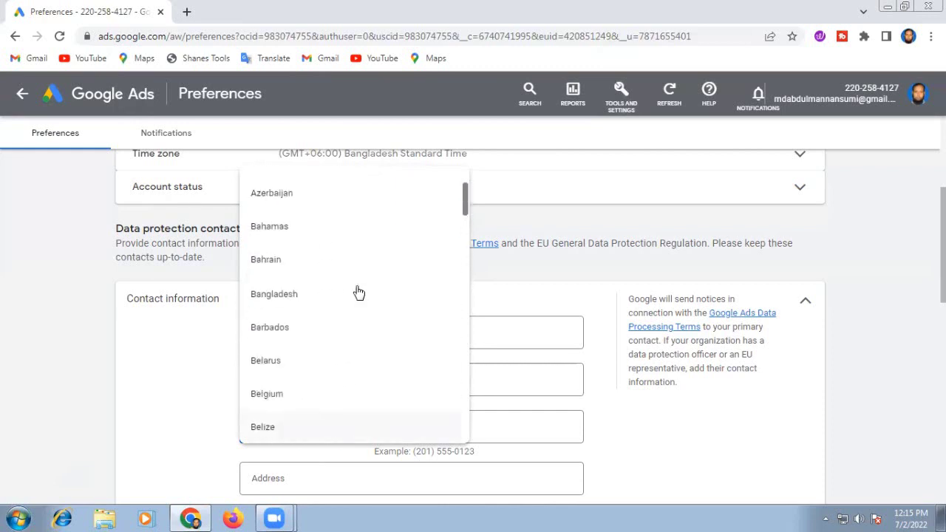
pyautogui.click(296, 299)
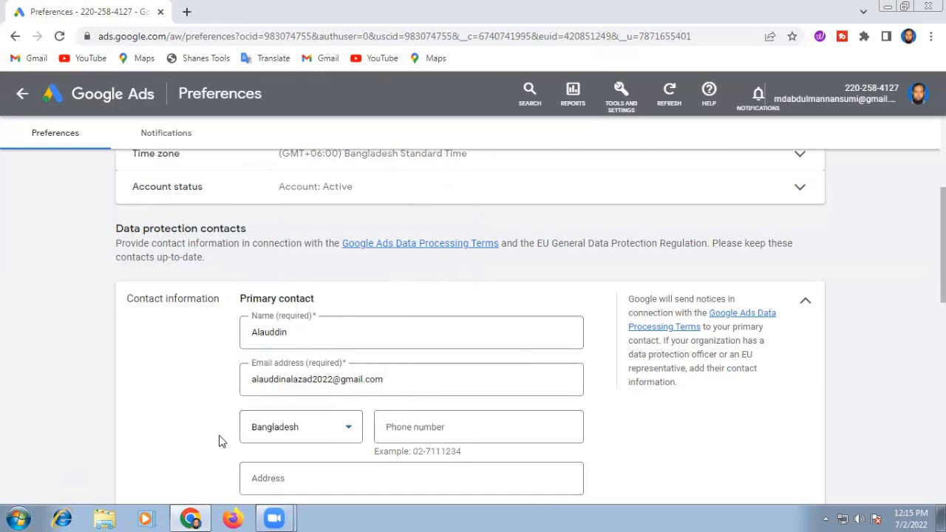
pyautogui.click(403, 425)
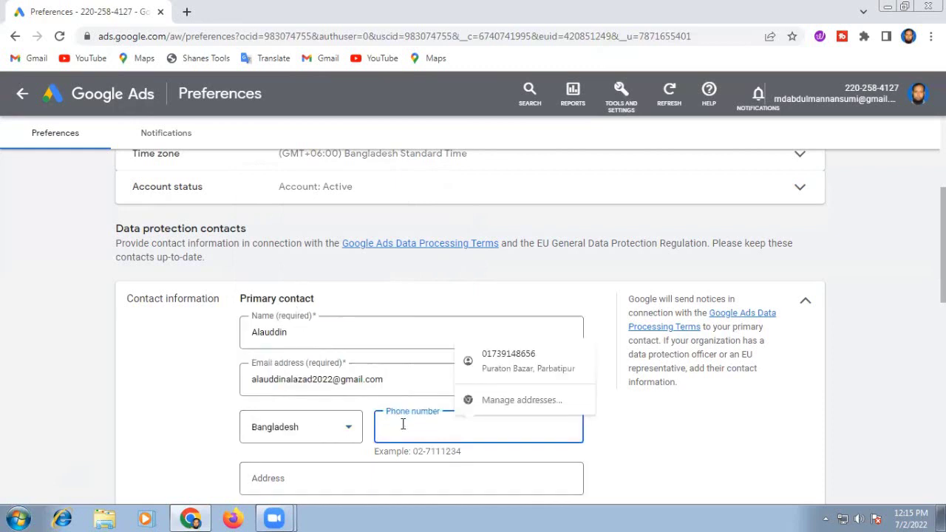
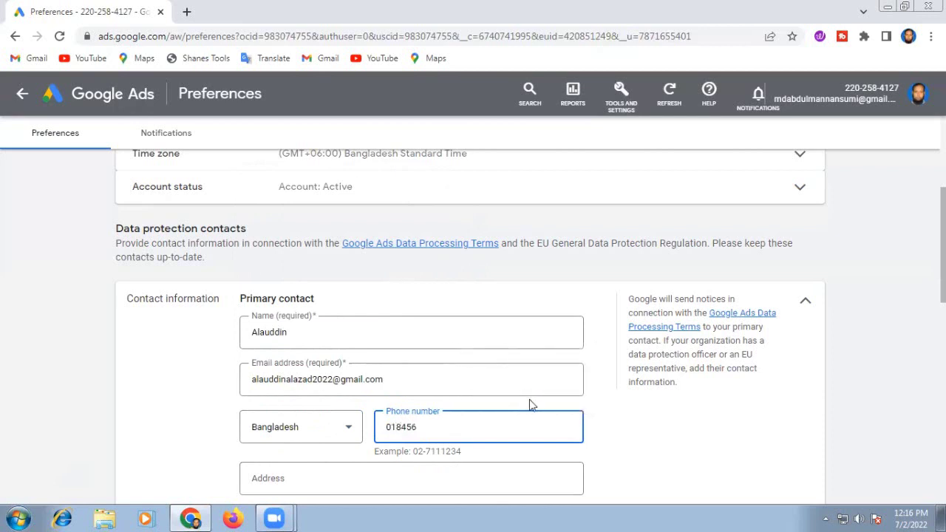
# Step: Fill in the primary contact's postal address from the saved autofill suggestion
pyautogui.click(641, 443)
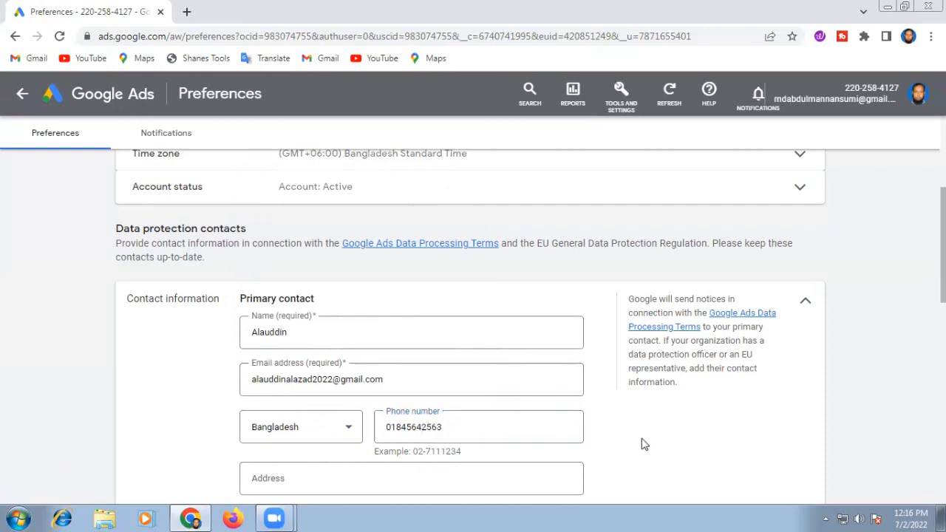
pyautogui.scroll(-1, 619, 442)
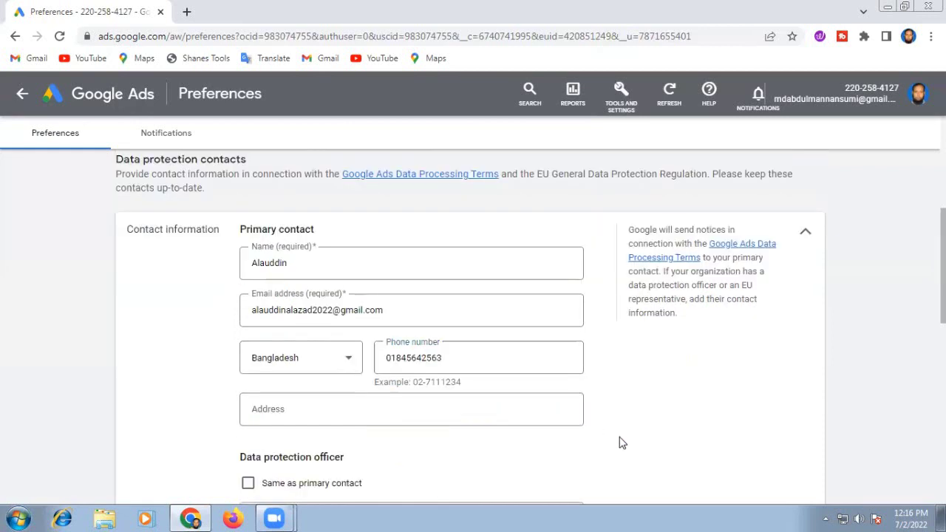
pyautogui.click(267, 410)
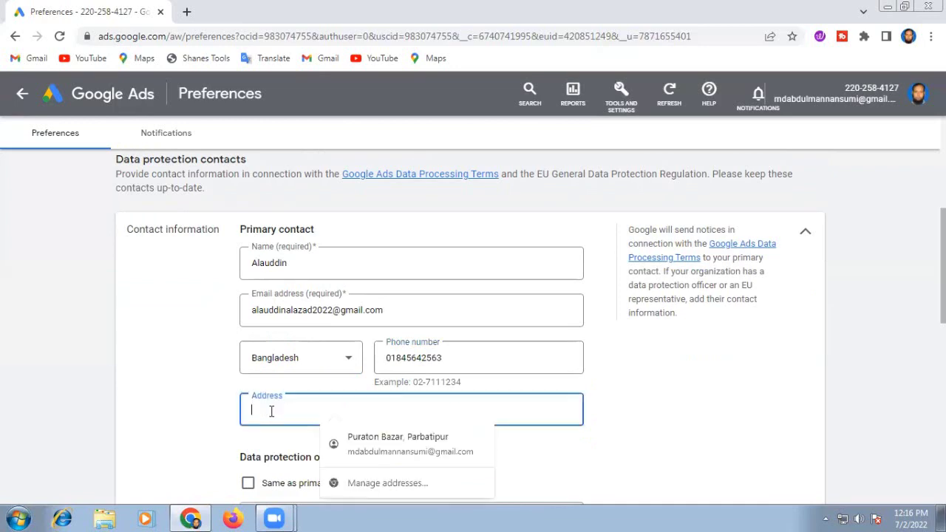
pyautogui.click(366, 442)
pyautogui.scroll(-2, 488, 436)
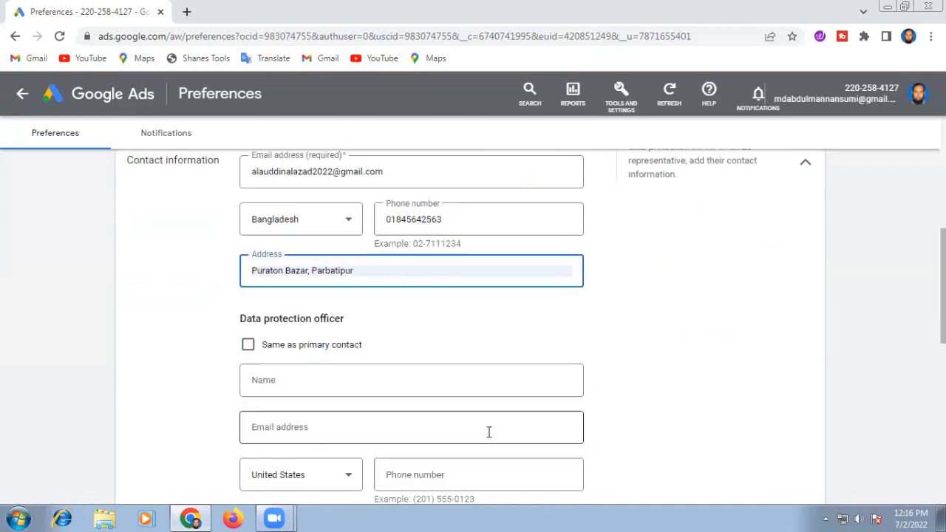
pyautogui.scroll(3, 488, 436)
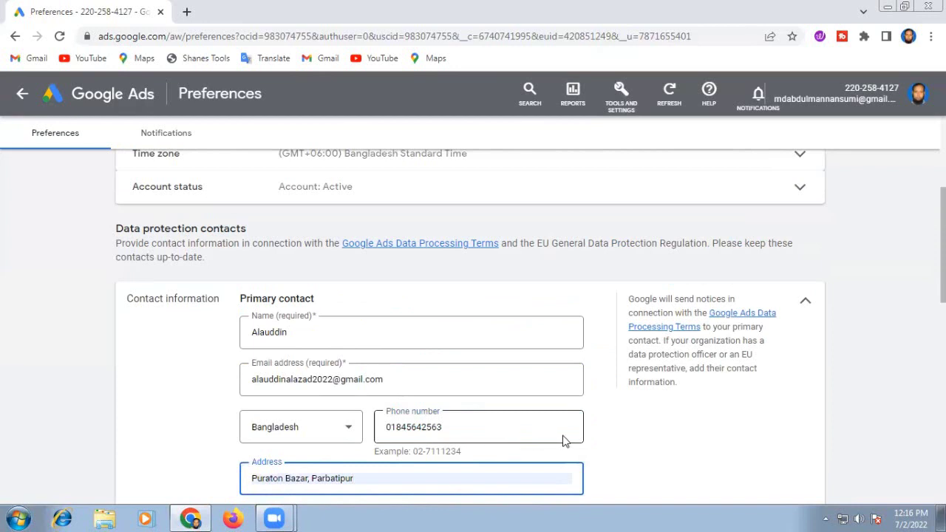
pyautogui.scroll(-2, 563, 441)
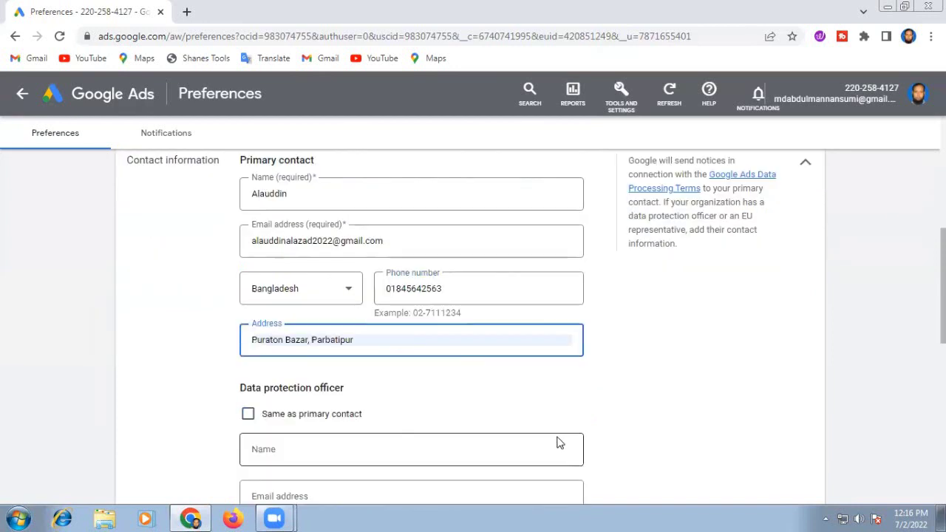
pyautogui.scroll(-3, 559, 442)
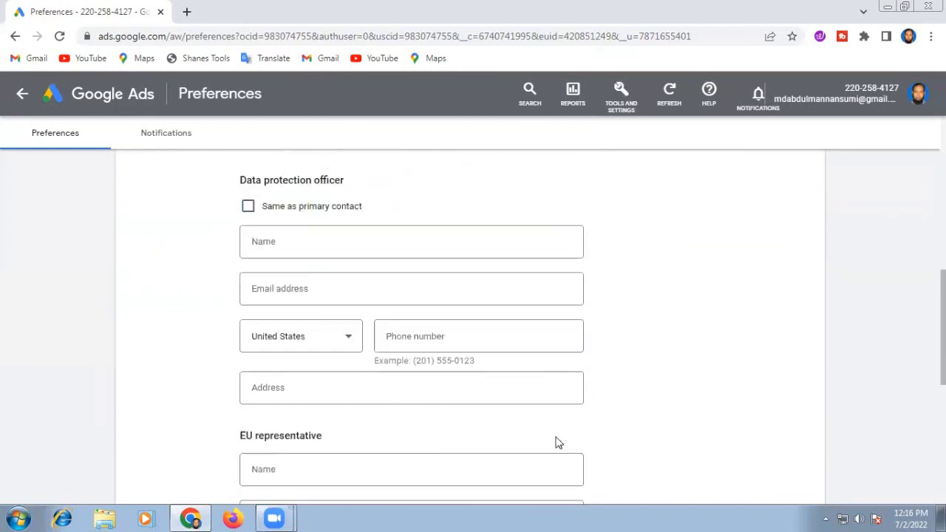
pyautogui.scroll(3, 558, 442)
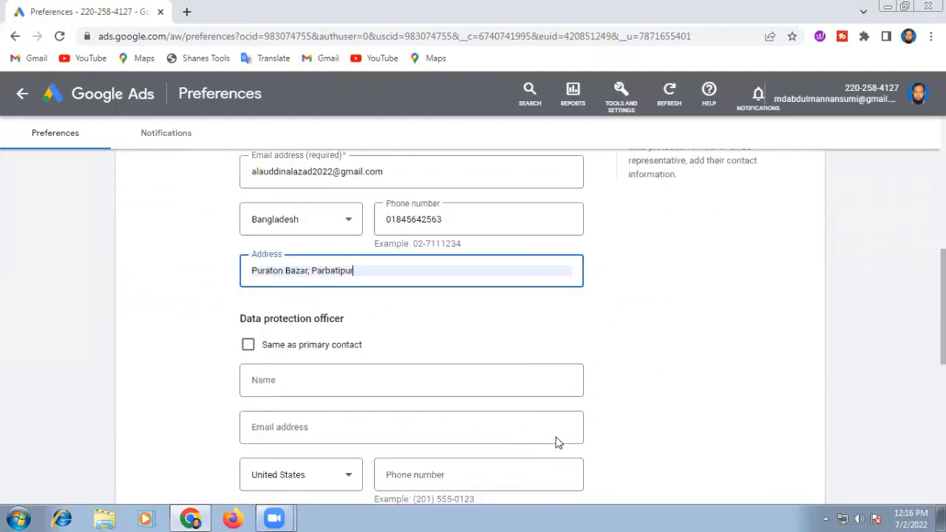
pyautogui.scroll(2, 558, 442)
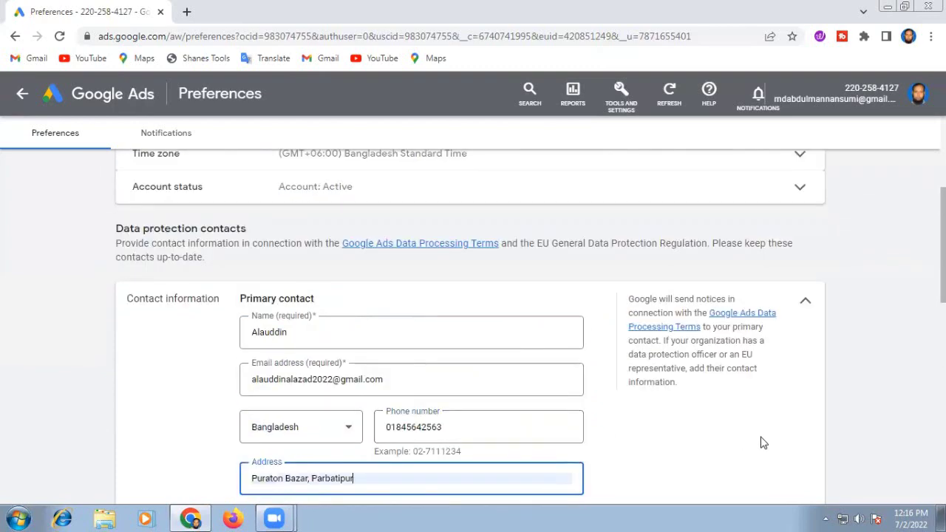
pyautogui.scroll(-4, 680, 447)
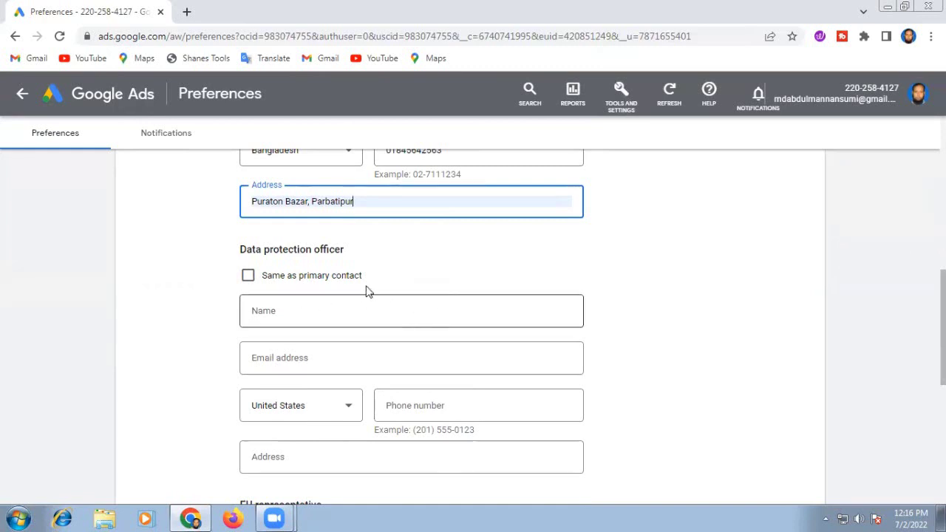
# Step: Tick 'Same as primary contact' for the Data protection officer section
pyautogui.click(248, 275)
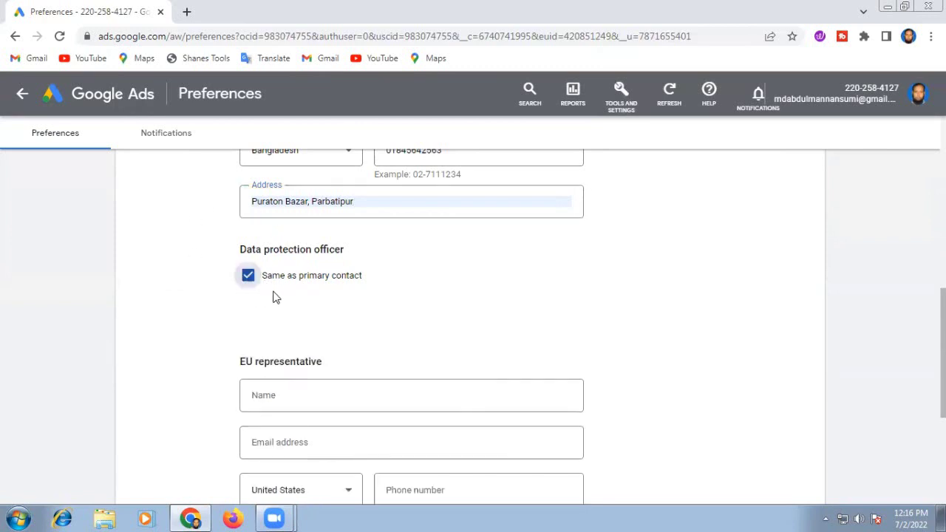
pyautogui.scroll(-1, 436, 289)
pyautogui.scroll(-1, 481, 278)
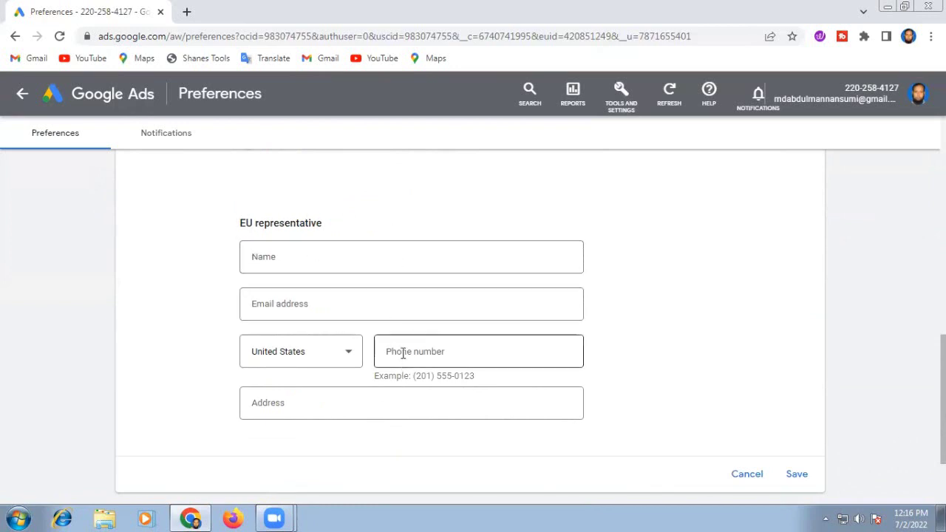
pyautogui.scroll(6, 688, 332)
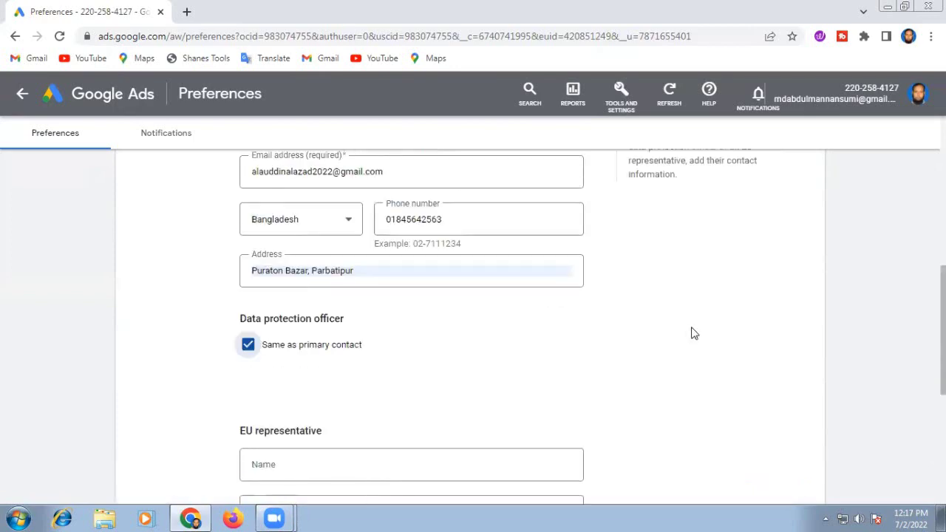
pyautogui.scroll(3, 630, 348)
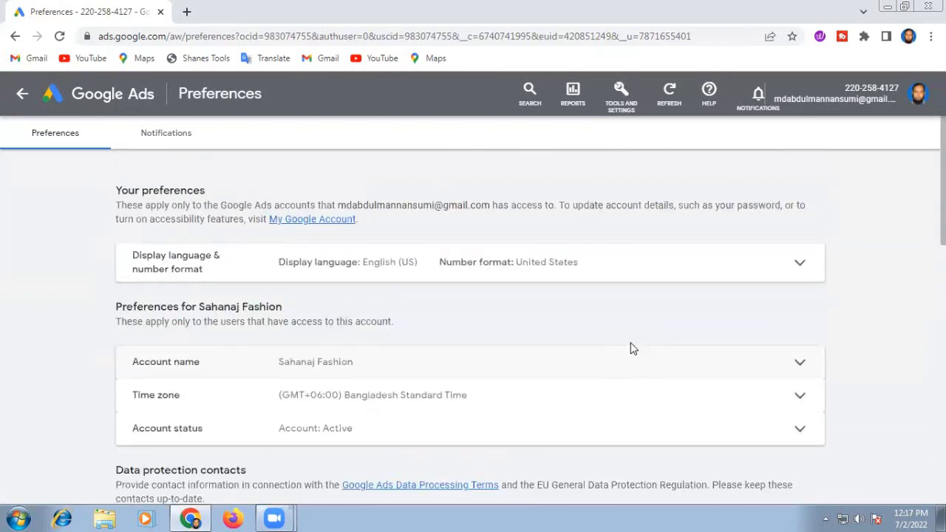
pyautogui.scroll(-10, 631, 351)
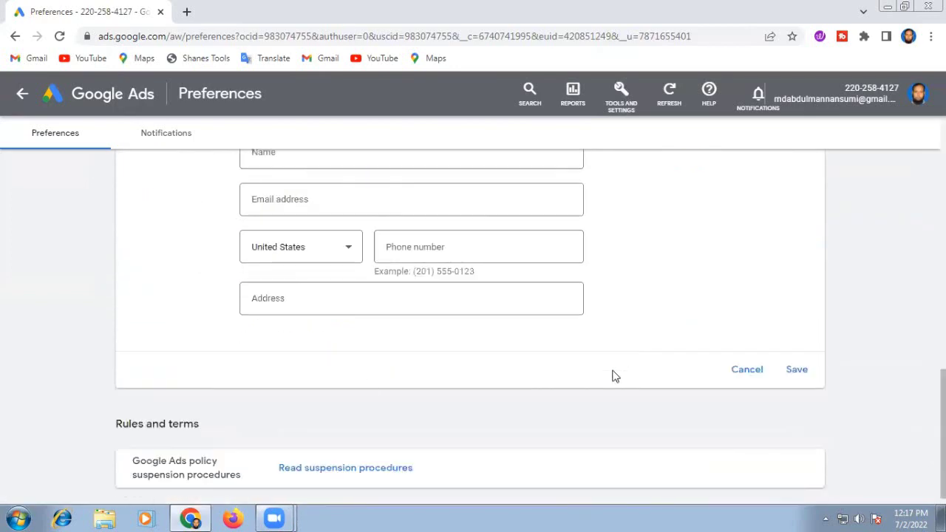
# Step: Save the GDPR contact details and go back to the campaign Overview via the Google Ads logo
pyautogui.click(796, 370)
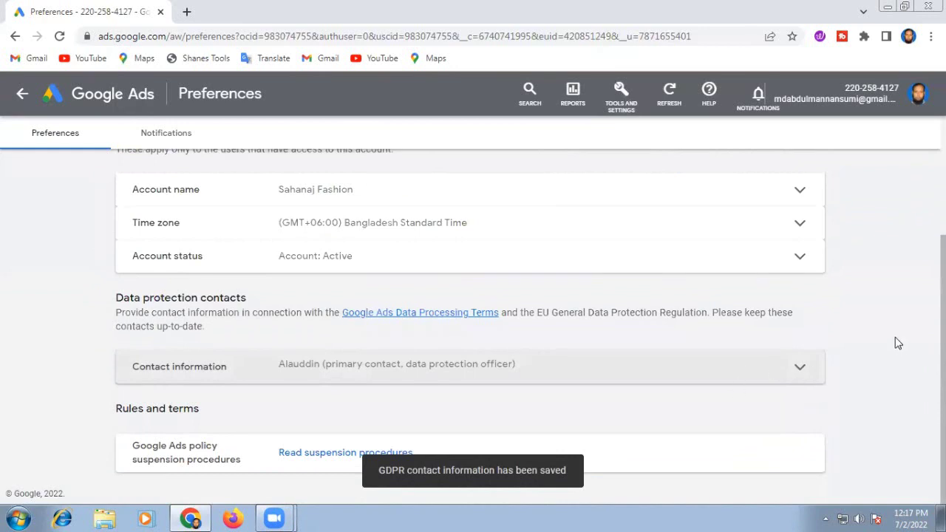
pyautogui.scroll(3, 895, 337)
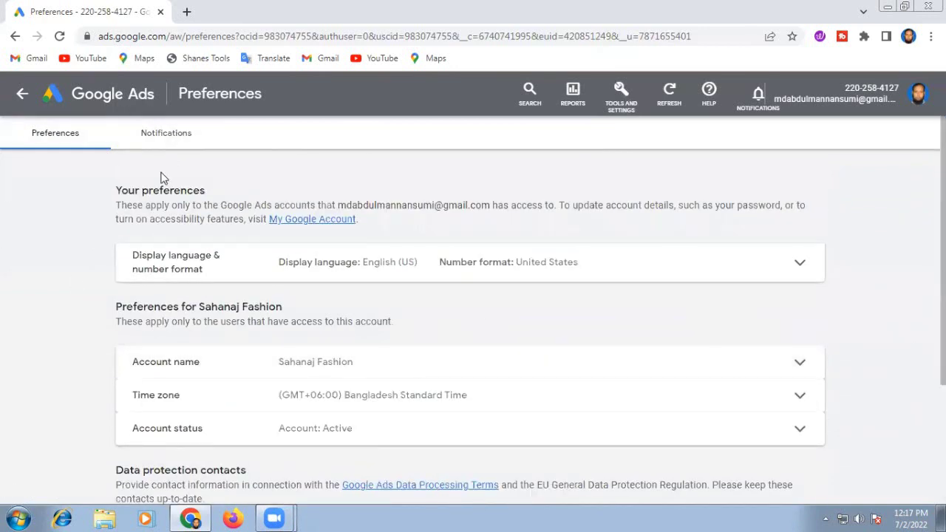
pyautogui.click(85, 101)
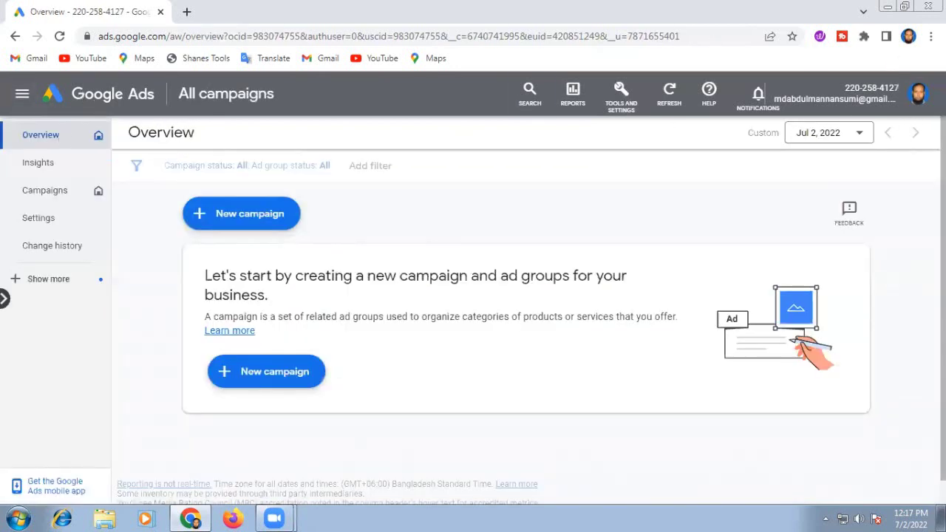
# Step: Review the accounts listed under the profile avatar, then open a new browser tab
pyautogui.click(918, 94)
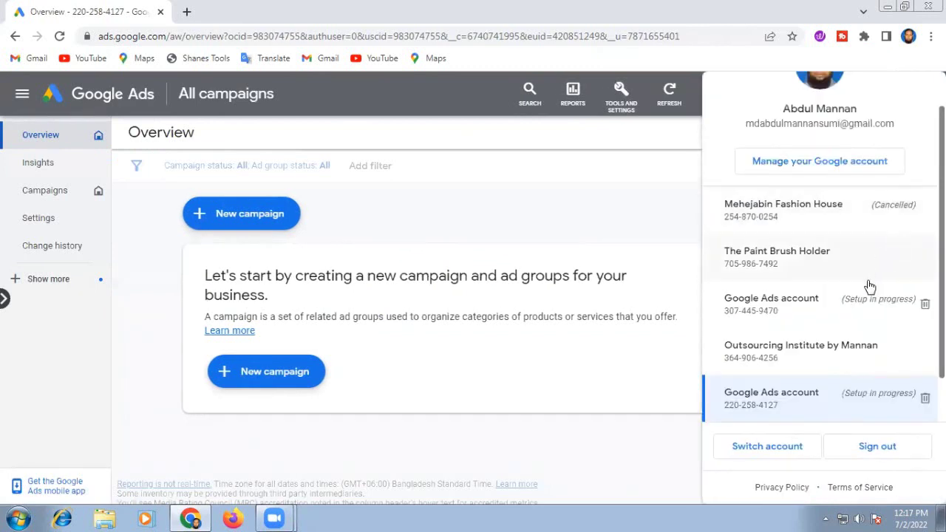
pyautogui.scroll(-1, 869, 287)
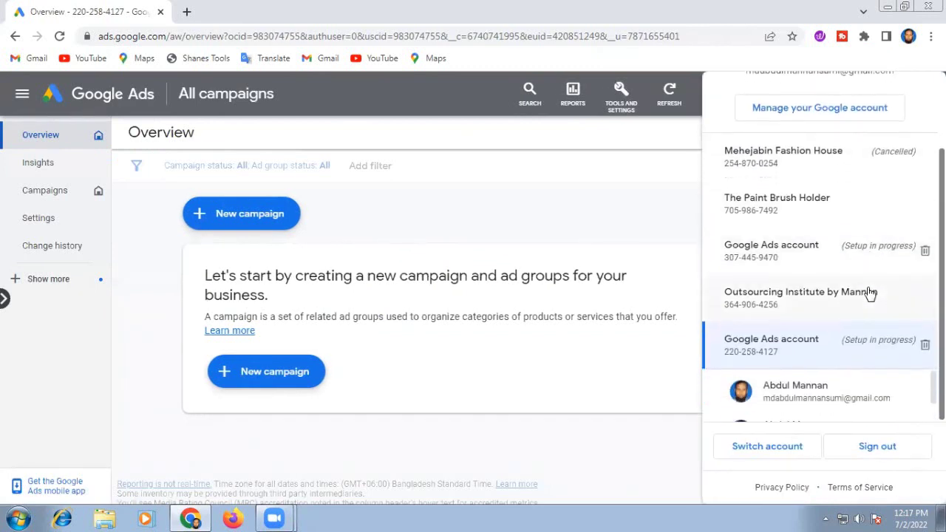
pyautogui.scroll(2, 870, 294)
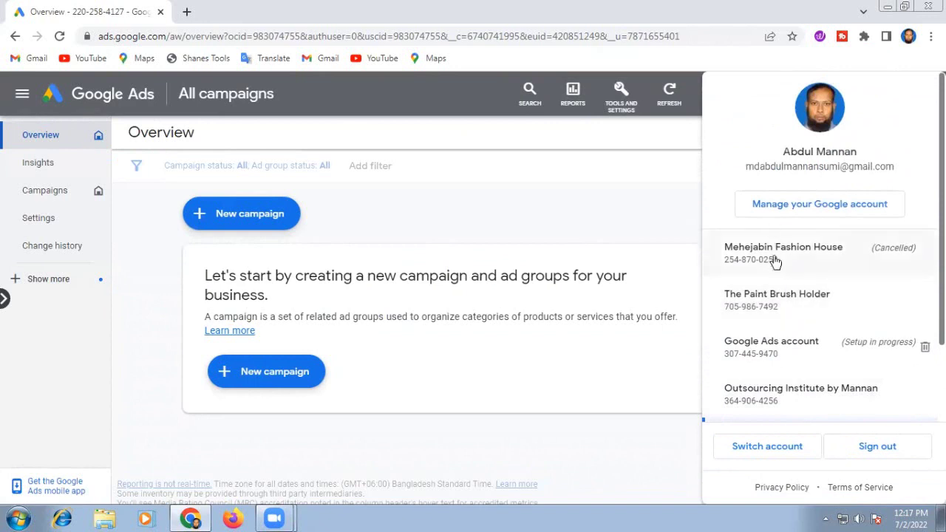
pyautogui.scroll(-2, 819, 340)
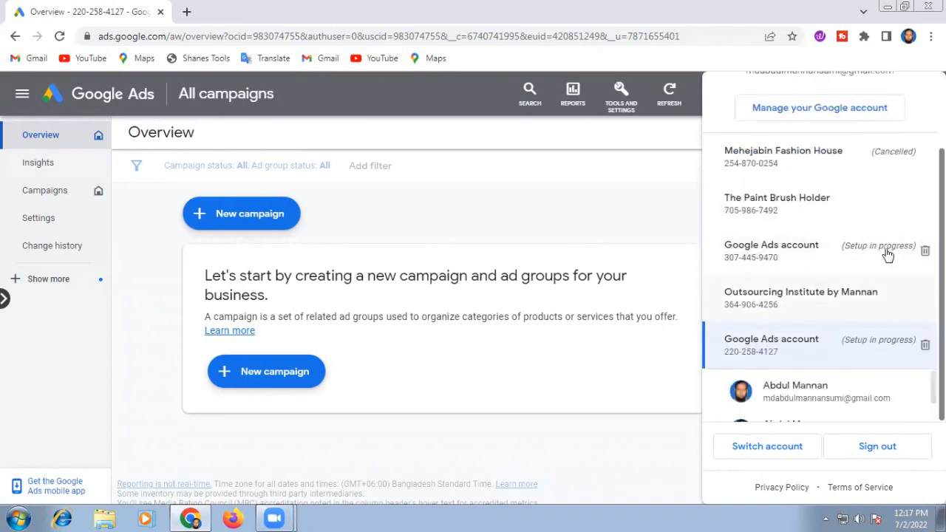
pyautogui.click(186, 12)
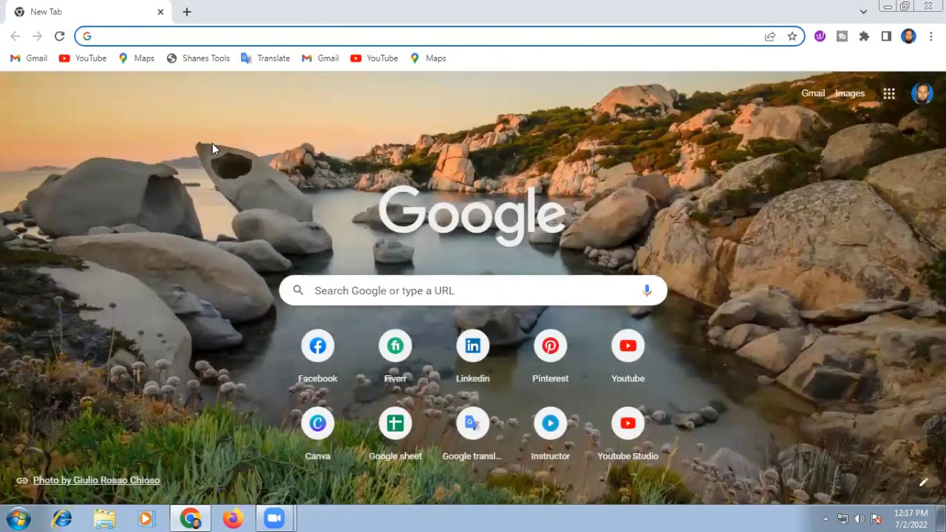
# Step: Load ads.google.com, sign in, and browse the 'Use Google Ads as...' account list
pyautogui.write('a')
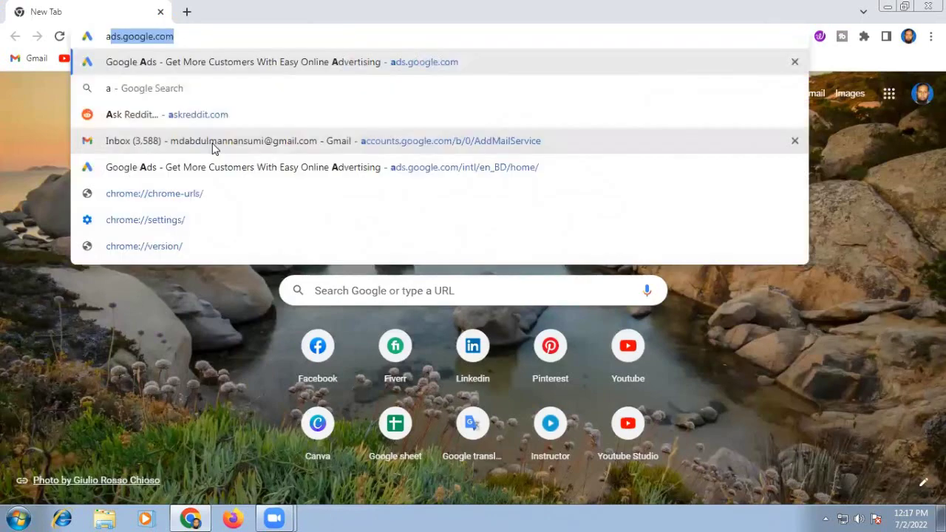
pyautogui.write('ds.g')
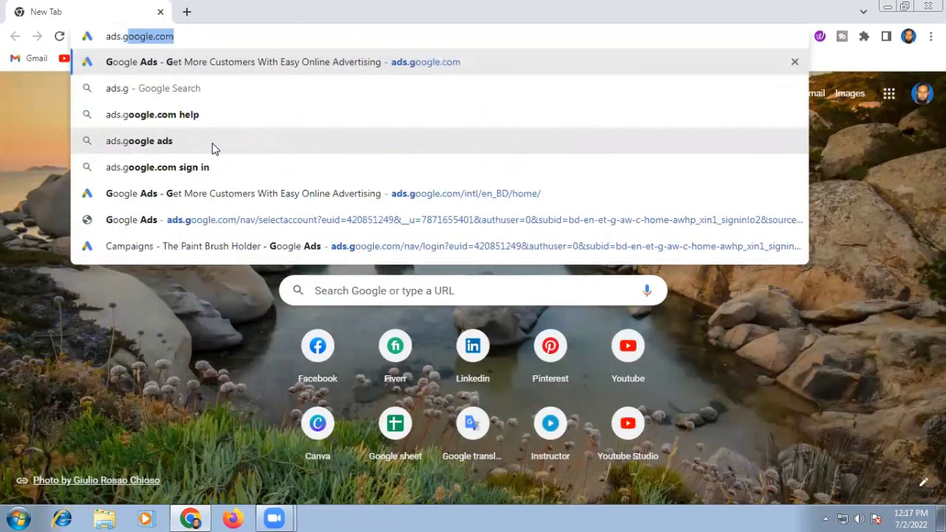
pyautogui.write('oogle.com')
pyautogui.press('Return')
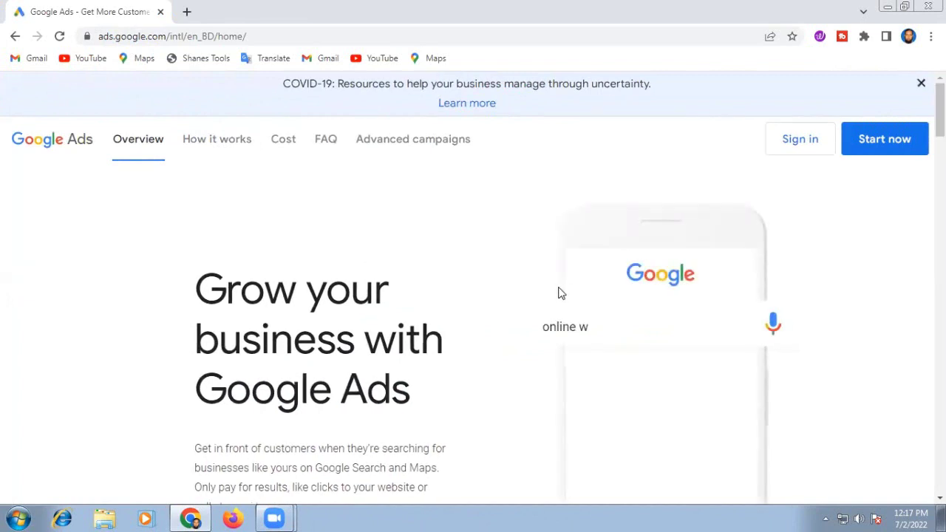
pyautogui.click(797, 145)
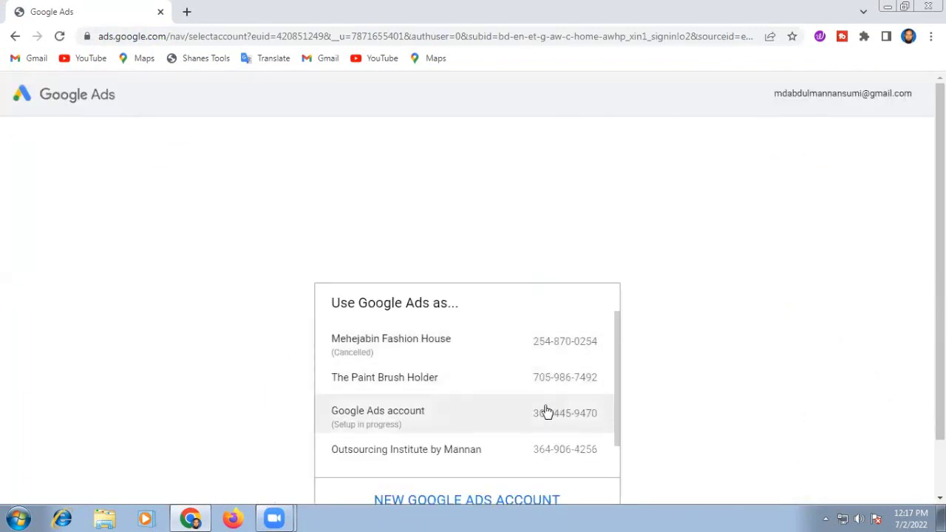
pyautogui.scroll(-1, 551, 413)
pyautogui.scroll(-1, 551, 414)
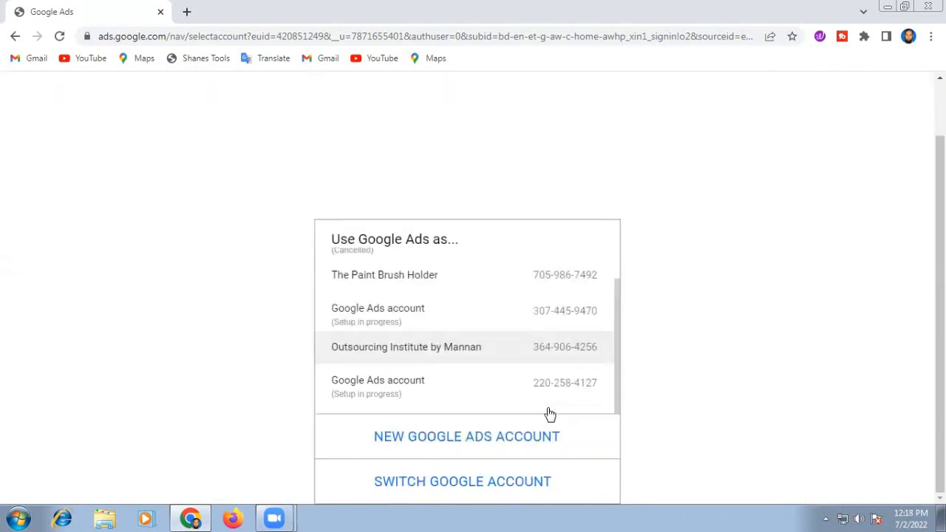
pyautogui.scroll(1, 544, 398)
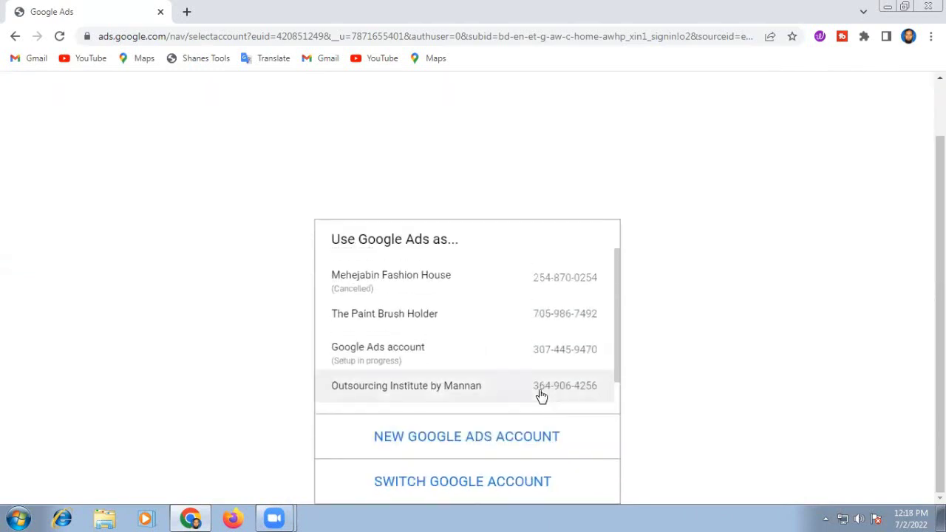
pyautogui.scroll(-1, 542, 395)
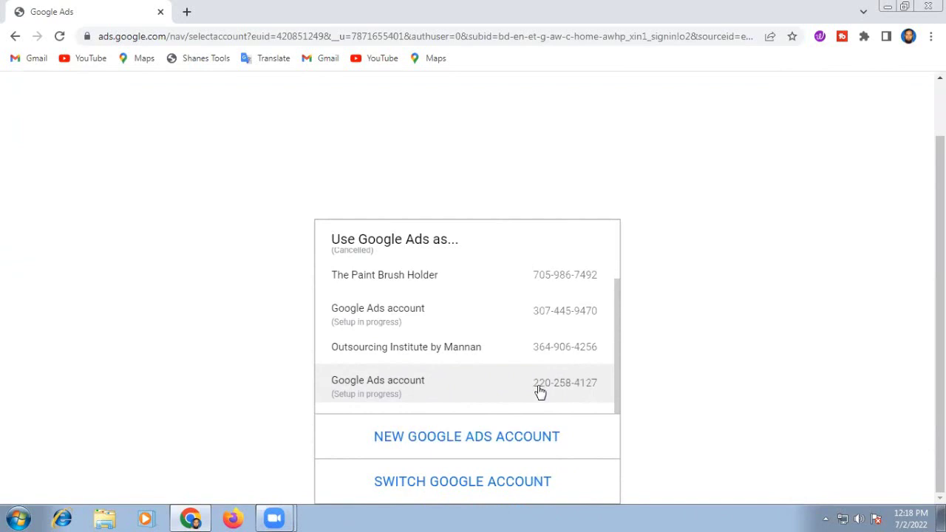
pyautogui.scroll(1, 540, 392)
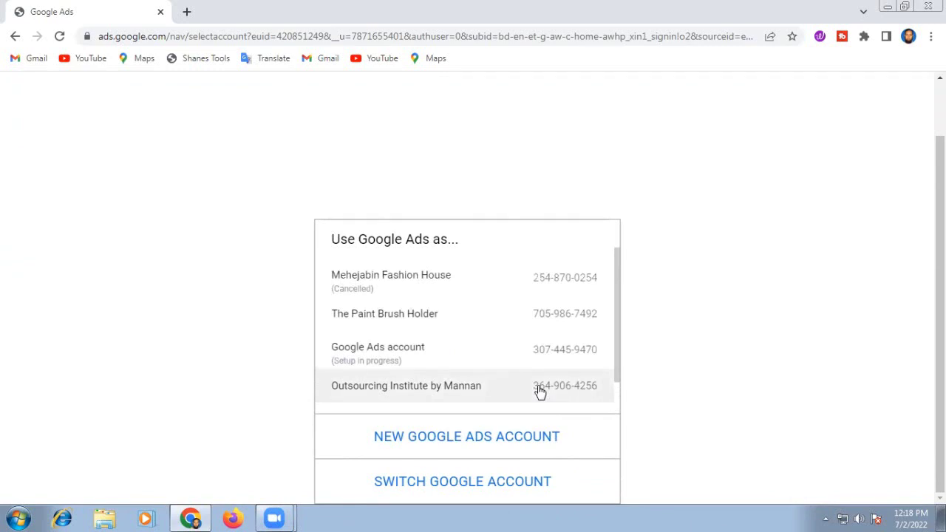
# Step: Open the Outsourcing Institute account and look for Sahanaj Fashion in the account switcher list
pyautogui.click(399, 393)
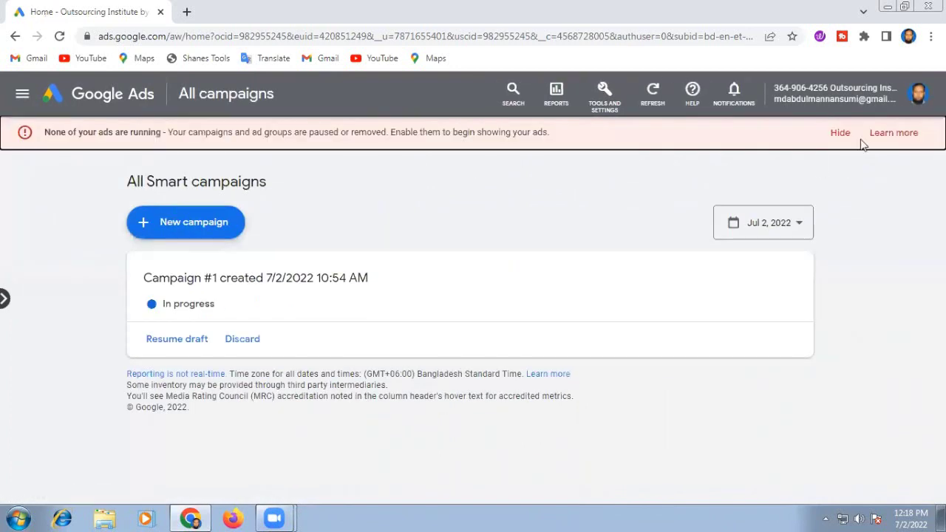
pyautogui.click(919, 93)
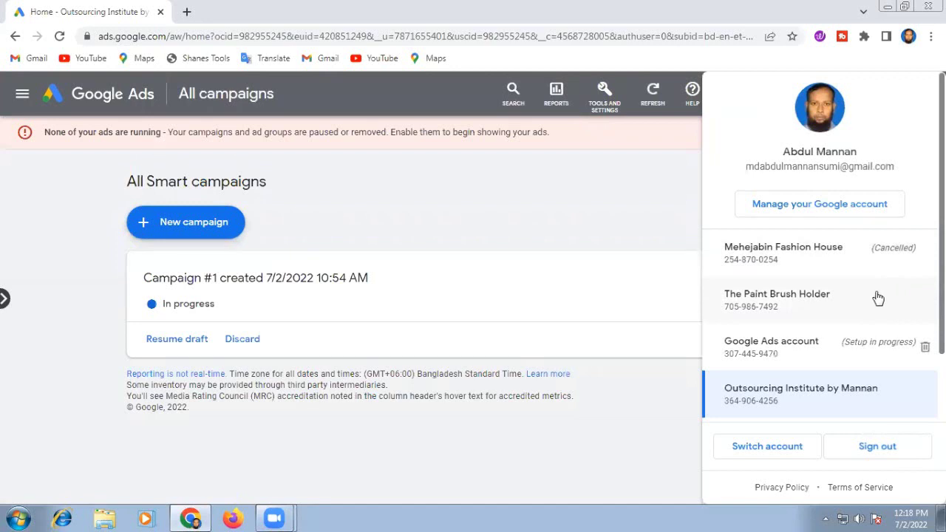
pyautogui.scroll(-2, 876, 297)
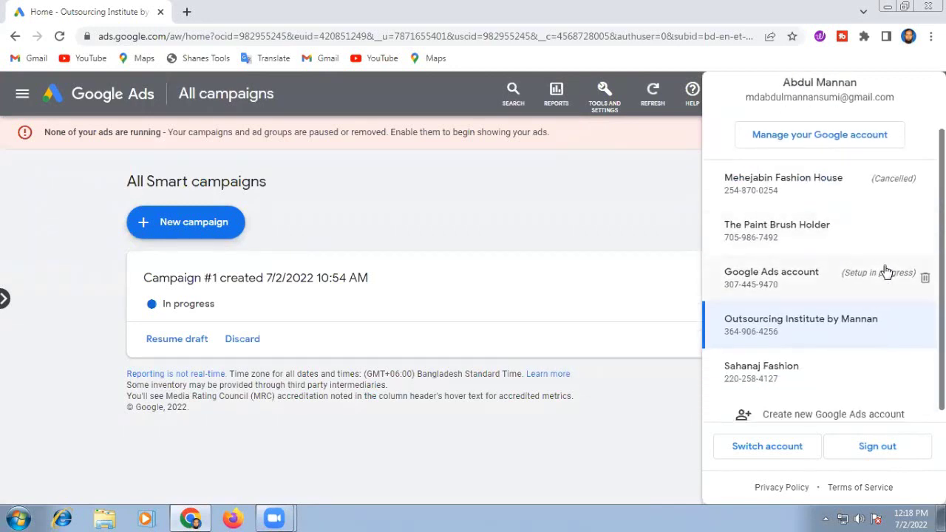
pyautogui.click(812, 346)
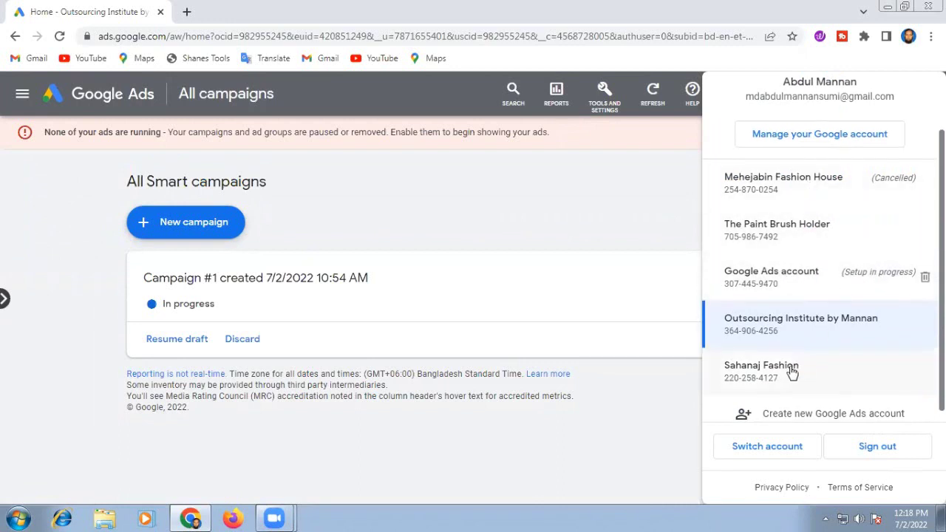
pyautogui.scroll(-1, 790, 373)
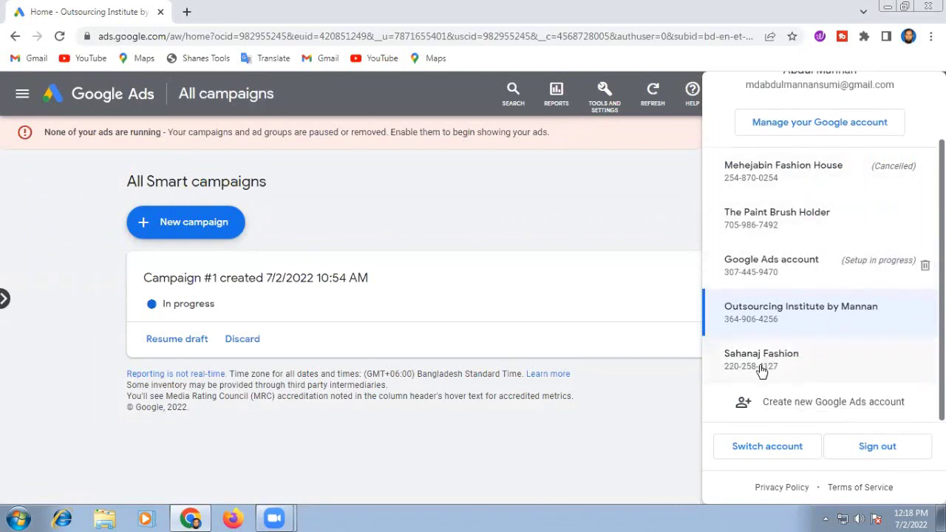